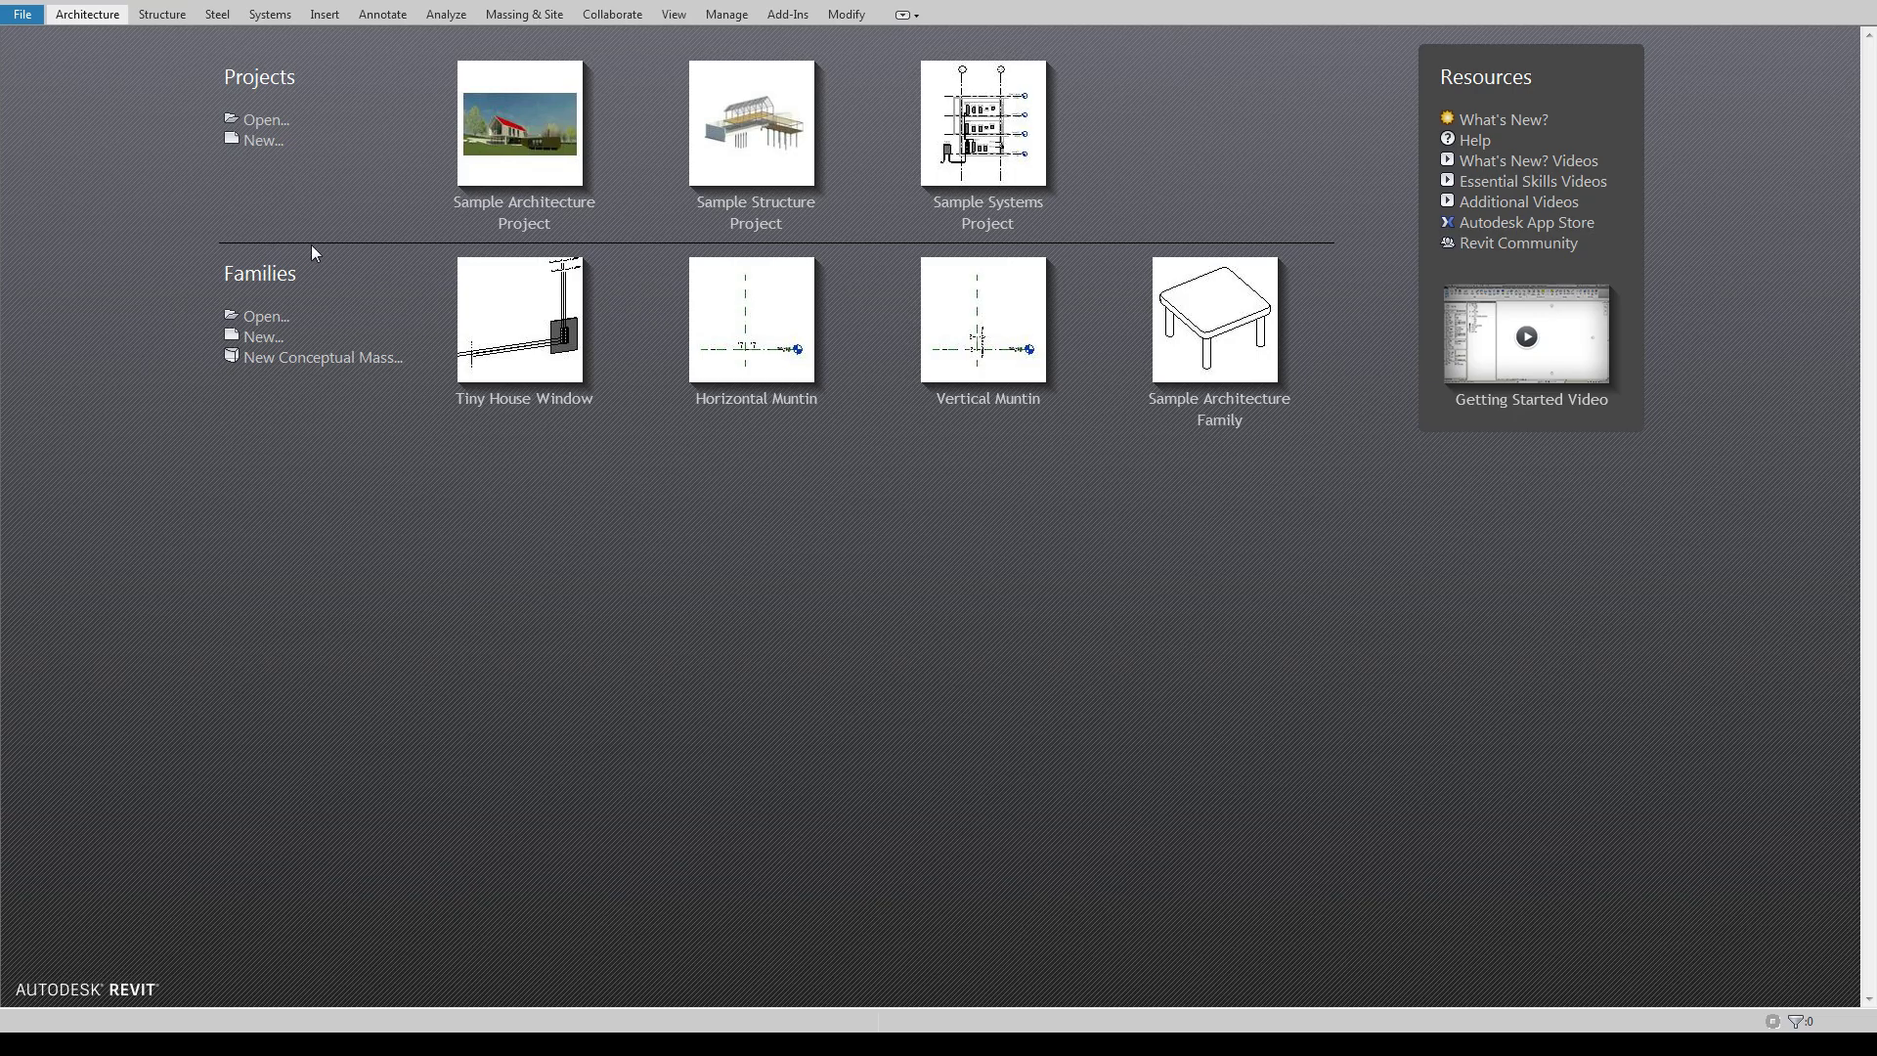
- Start a new family and navigate up to RVT 2019, then into Family Templates > English_I
left_click(260, 336)
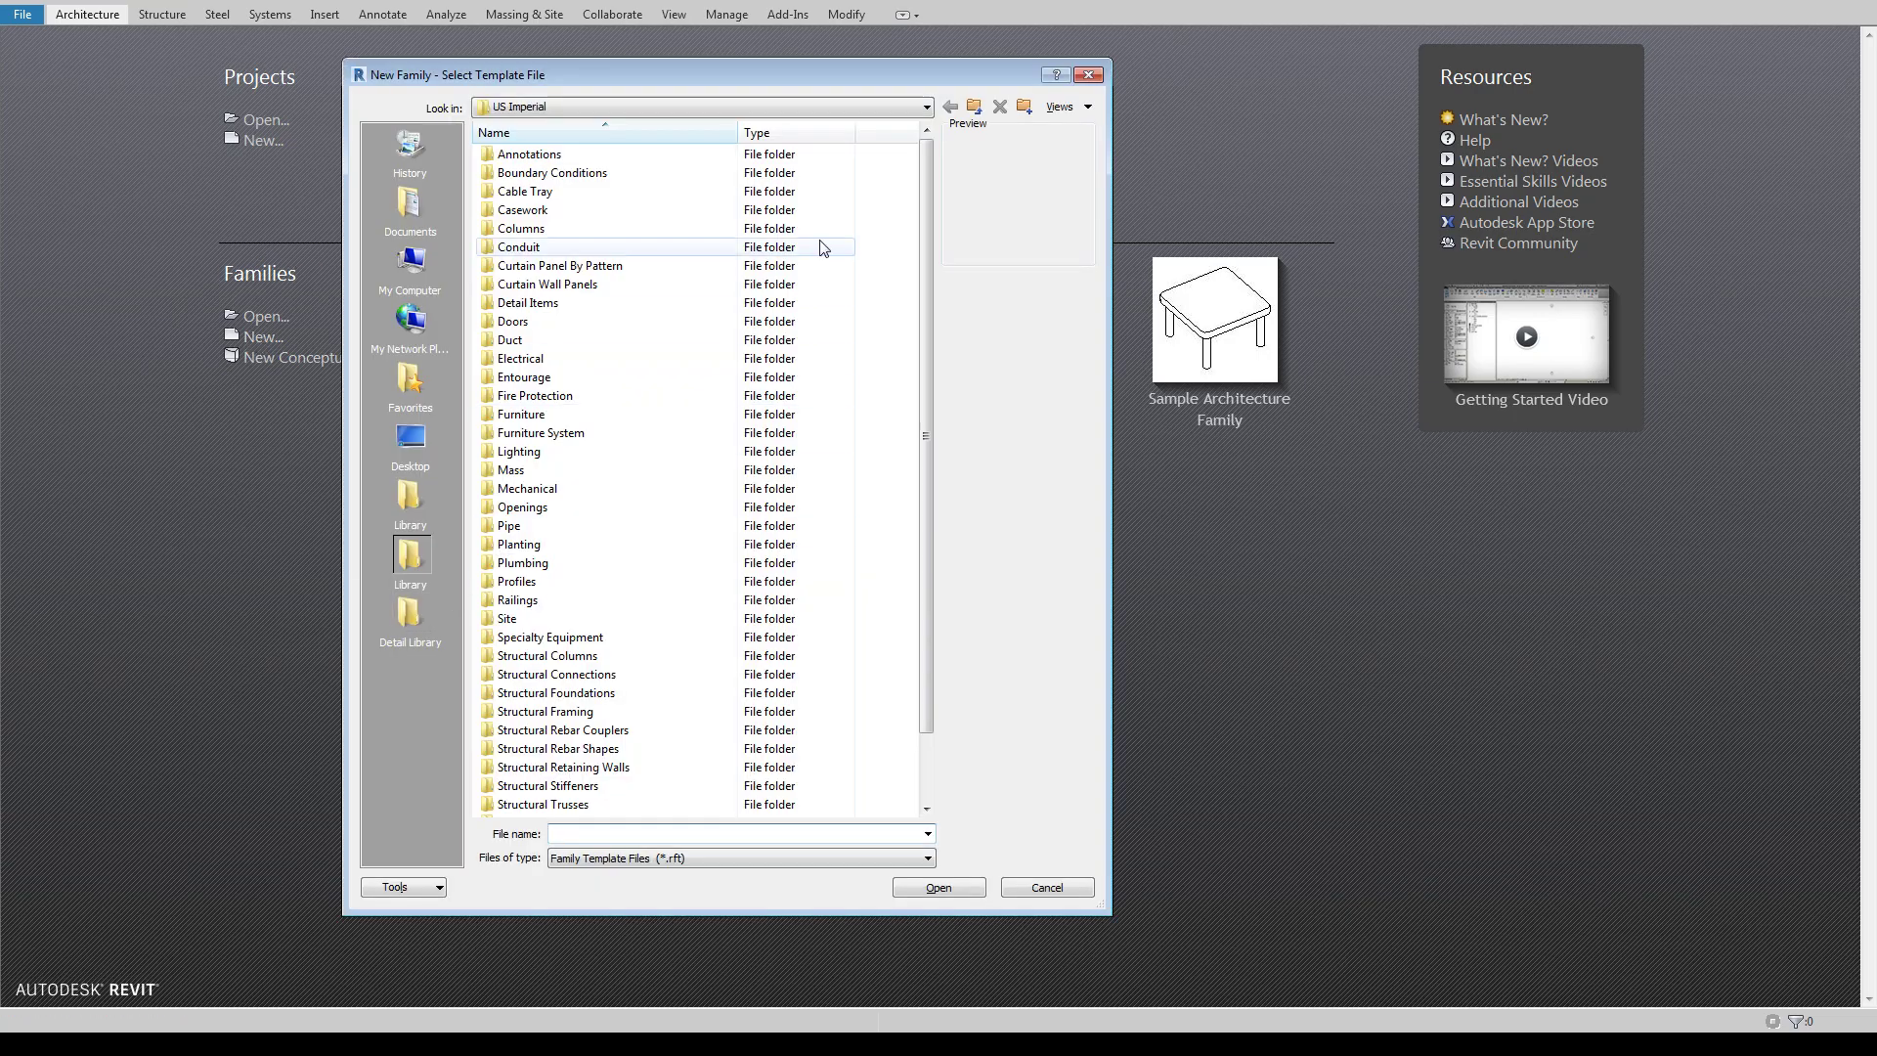
left_click(975, 108)
left_click(976, 113)
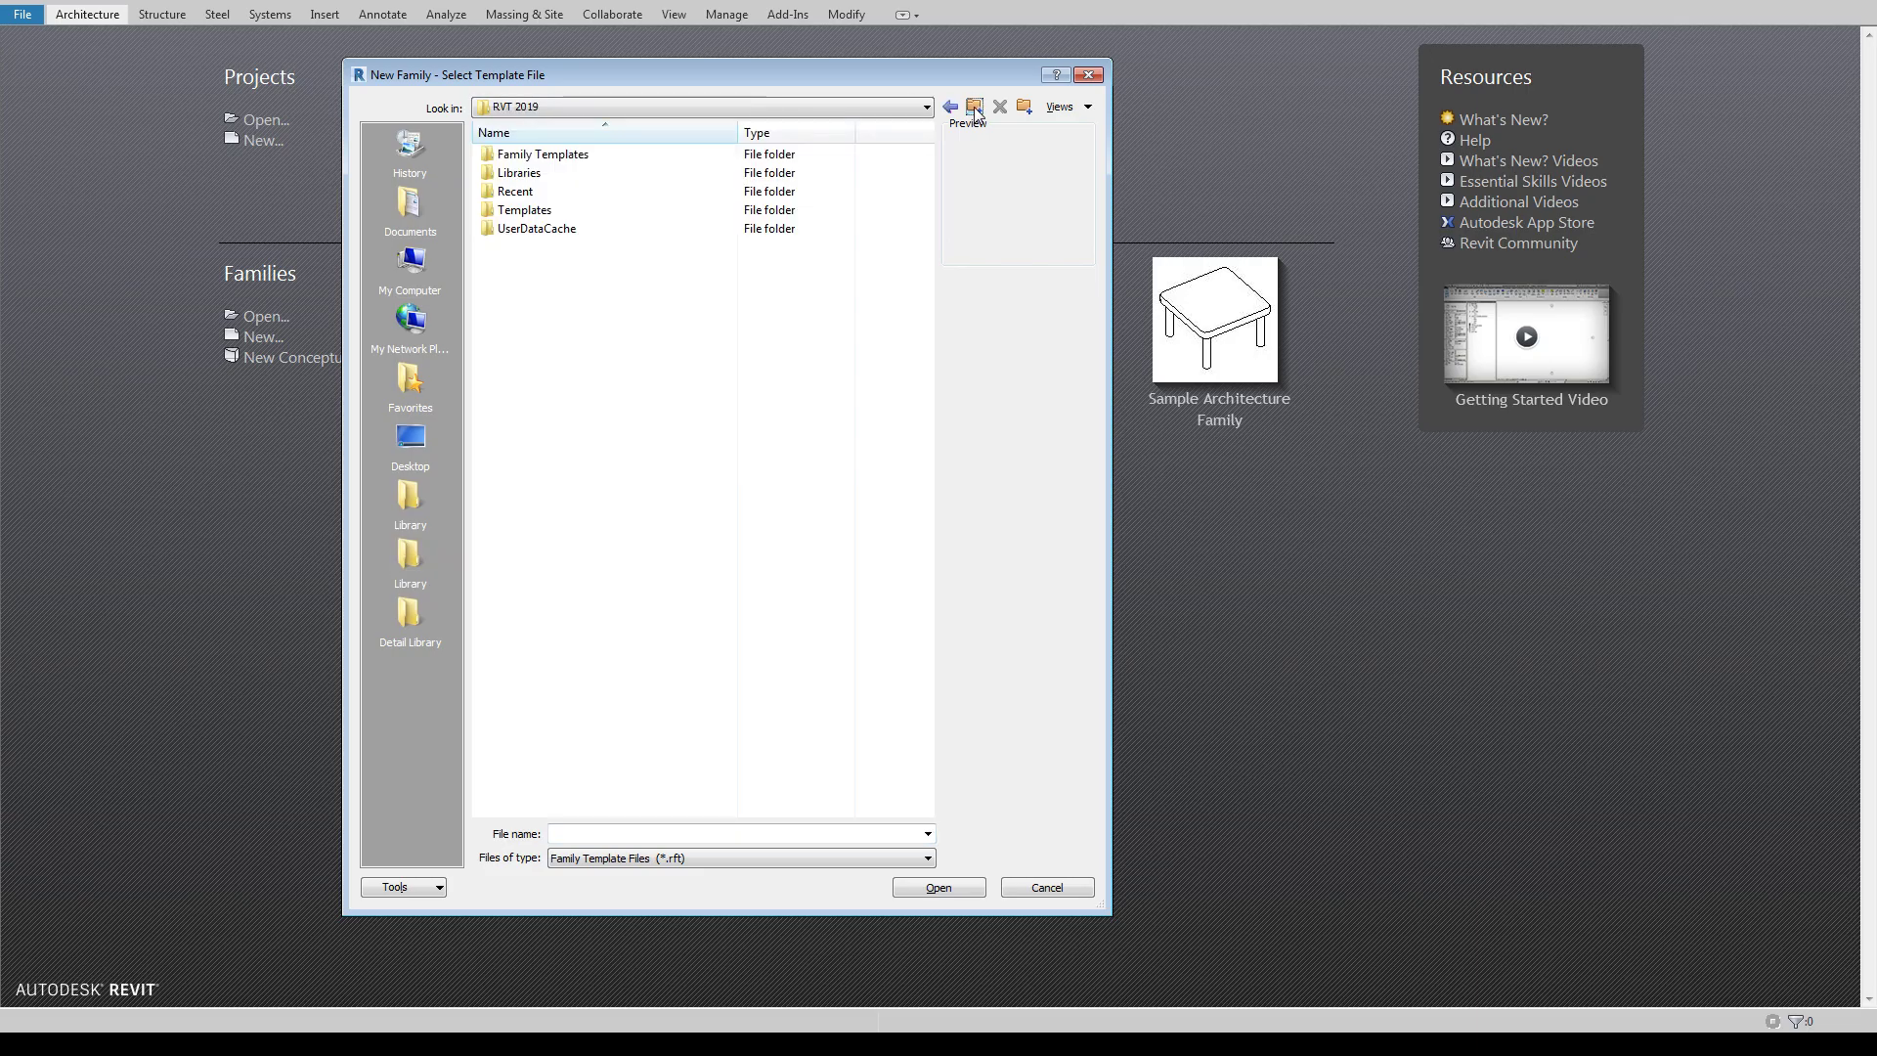
double_click(540, 155)
double_click(526, 156)
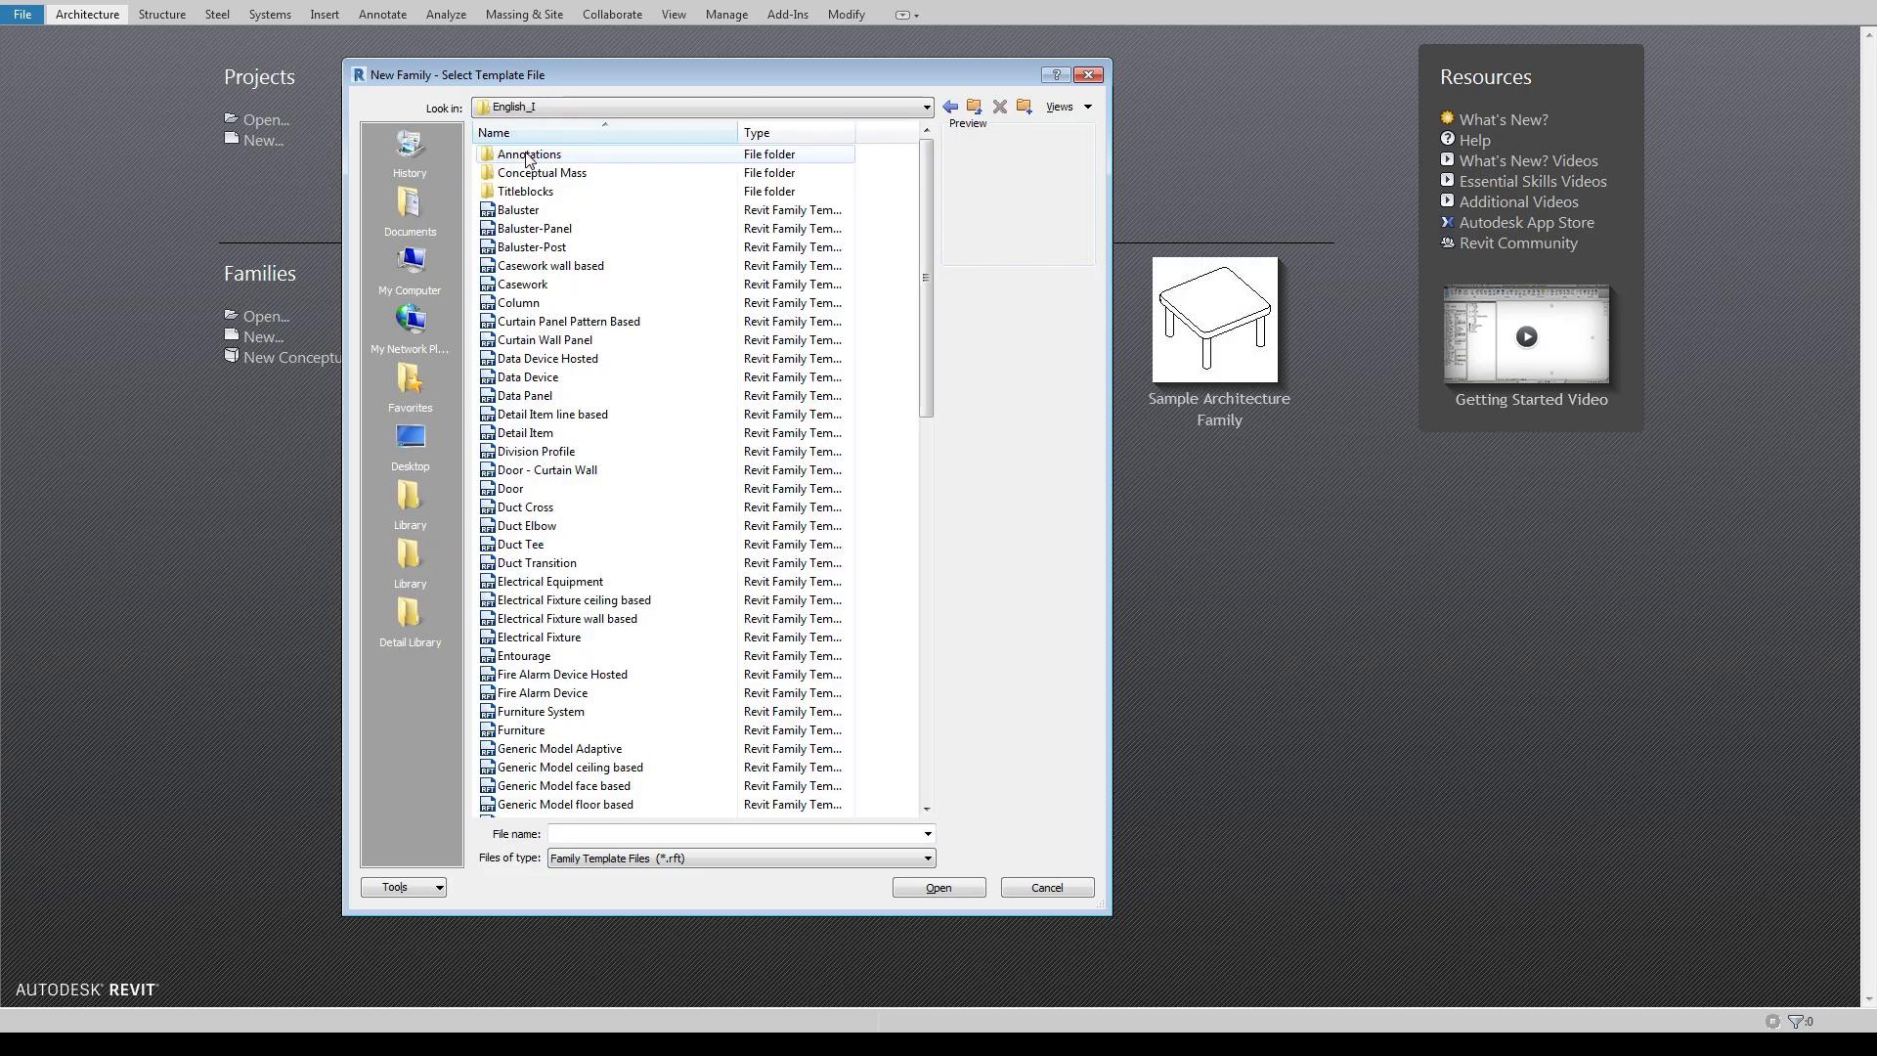
scroll(860, 323, "down", 13)
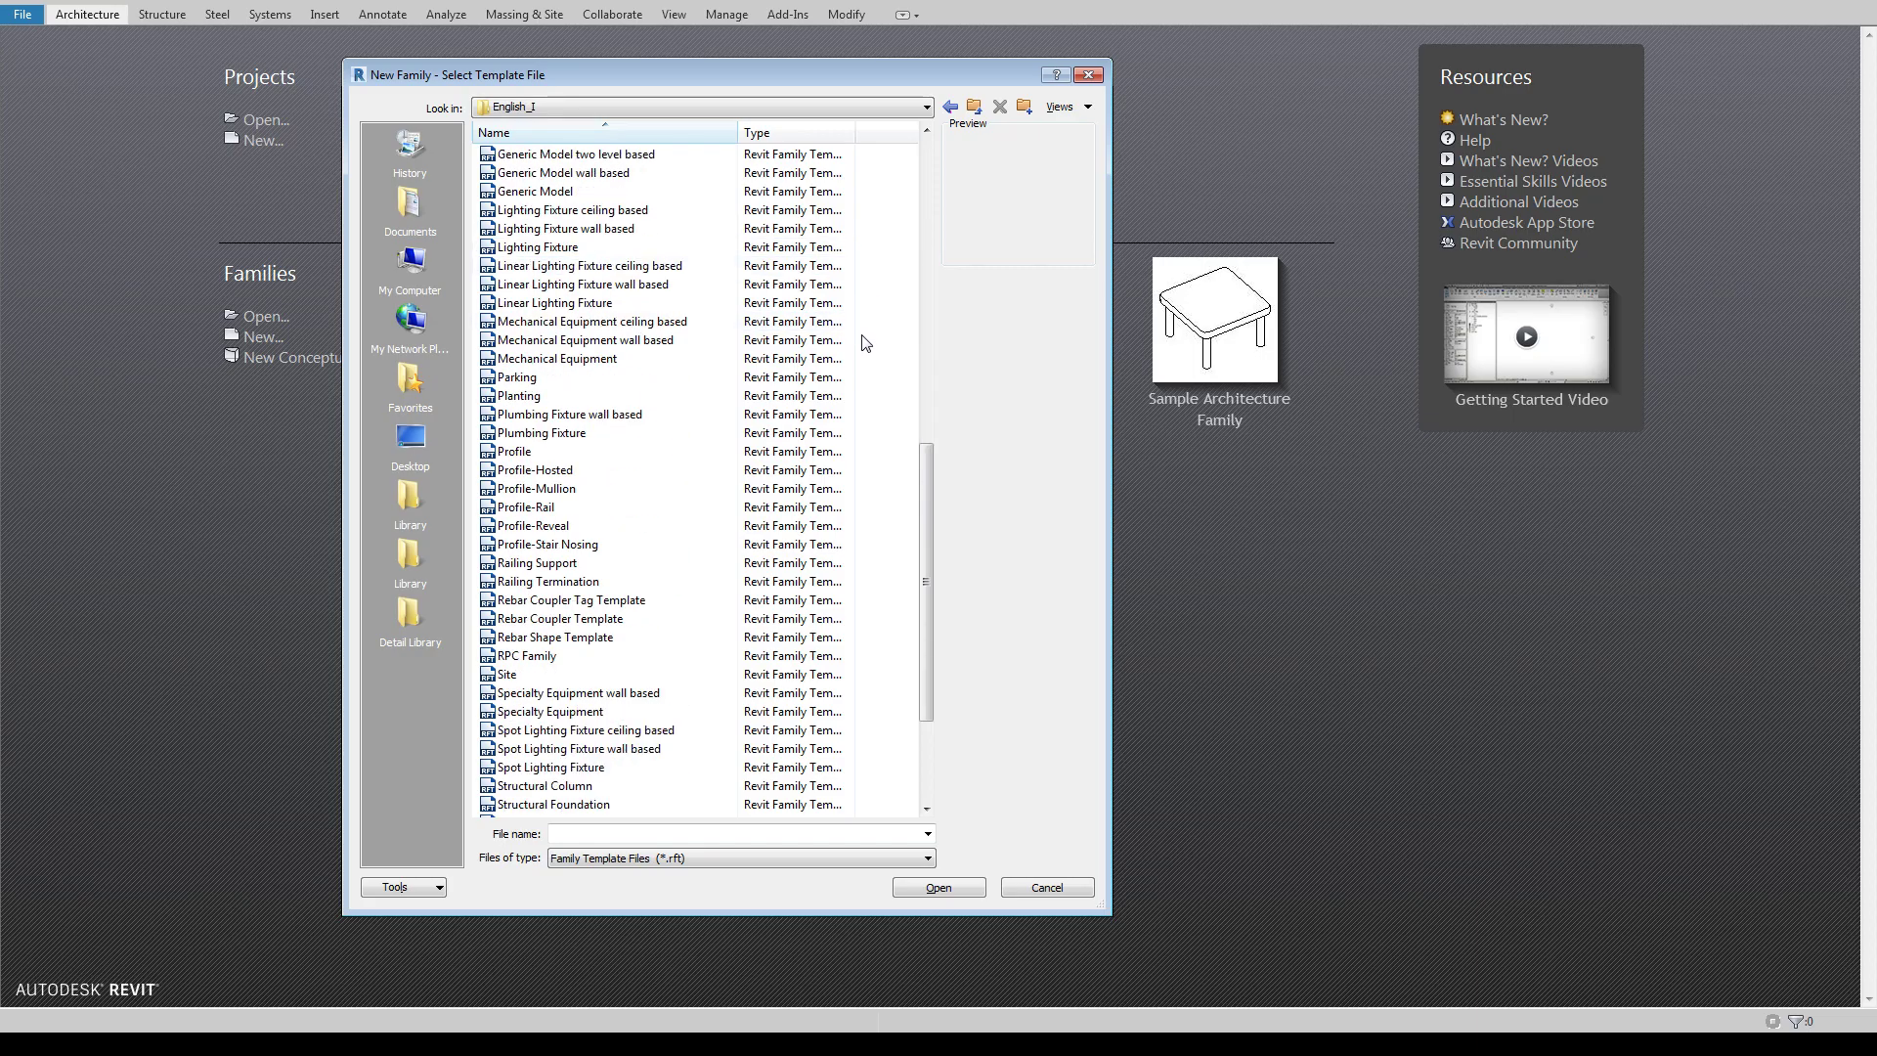
scroll(864, 391, "down", 4)
scroll(575, 777, "up", 5)
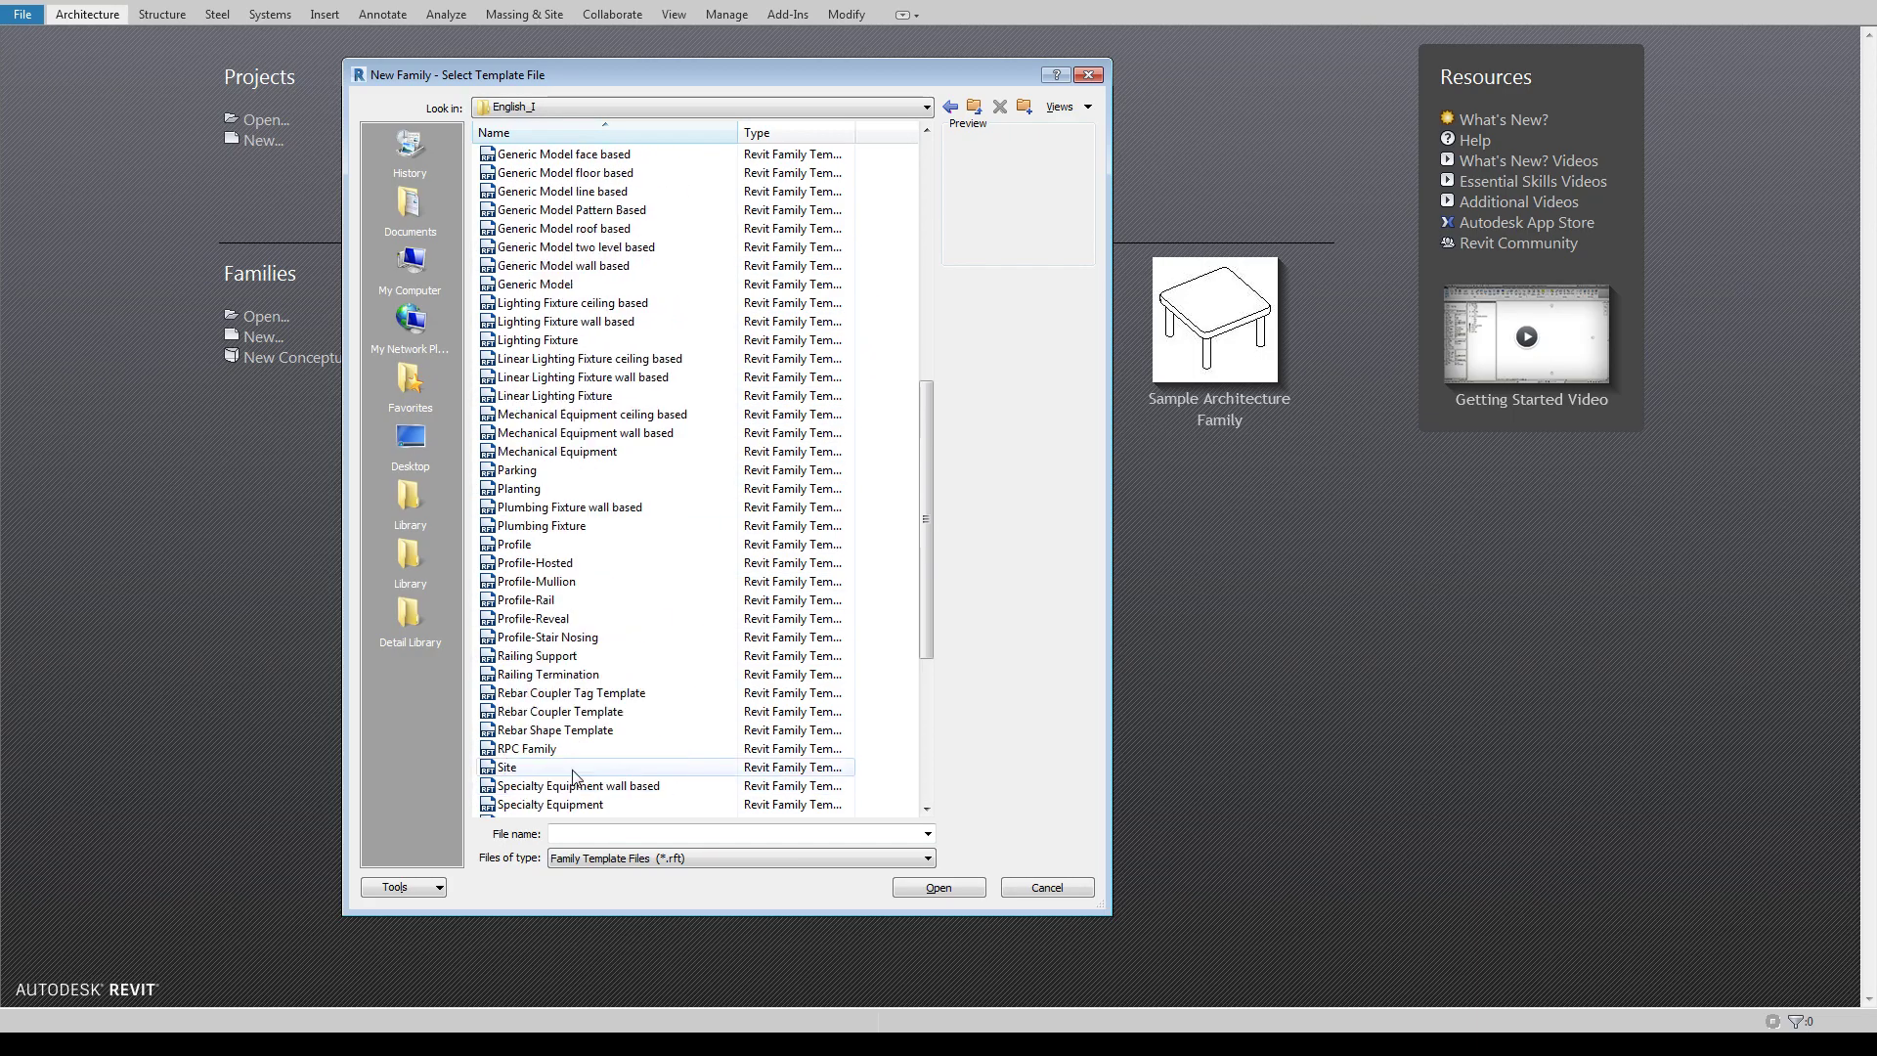
scroll(575, 777, "up", 11)
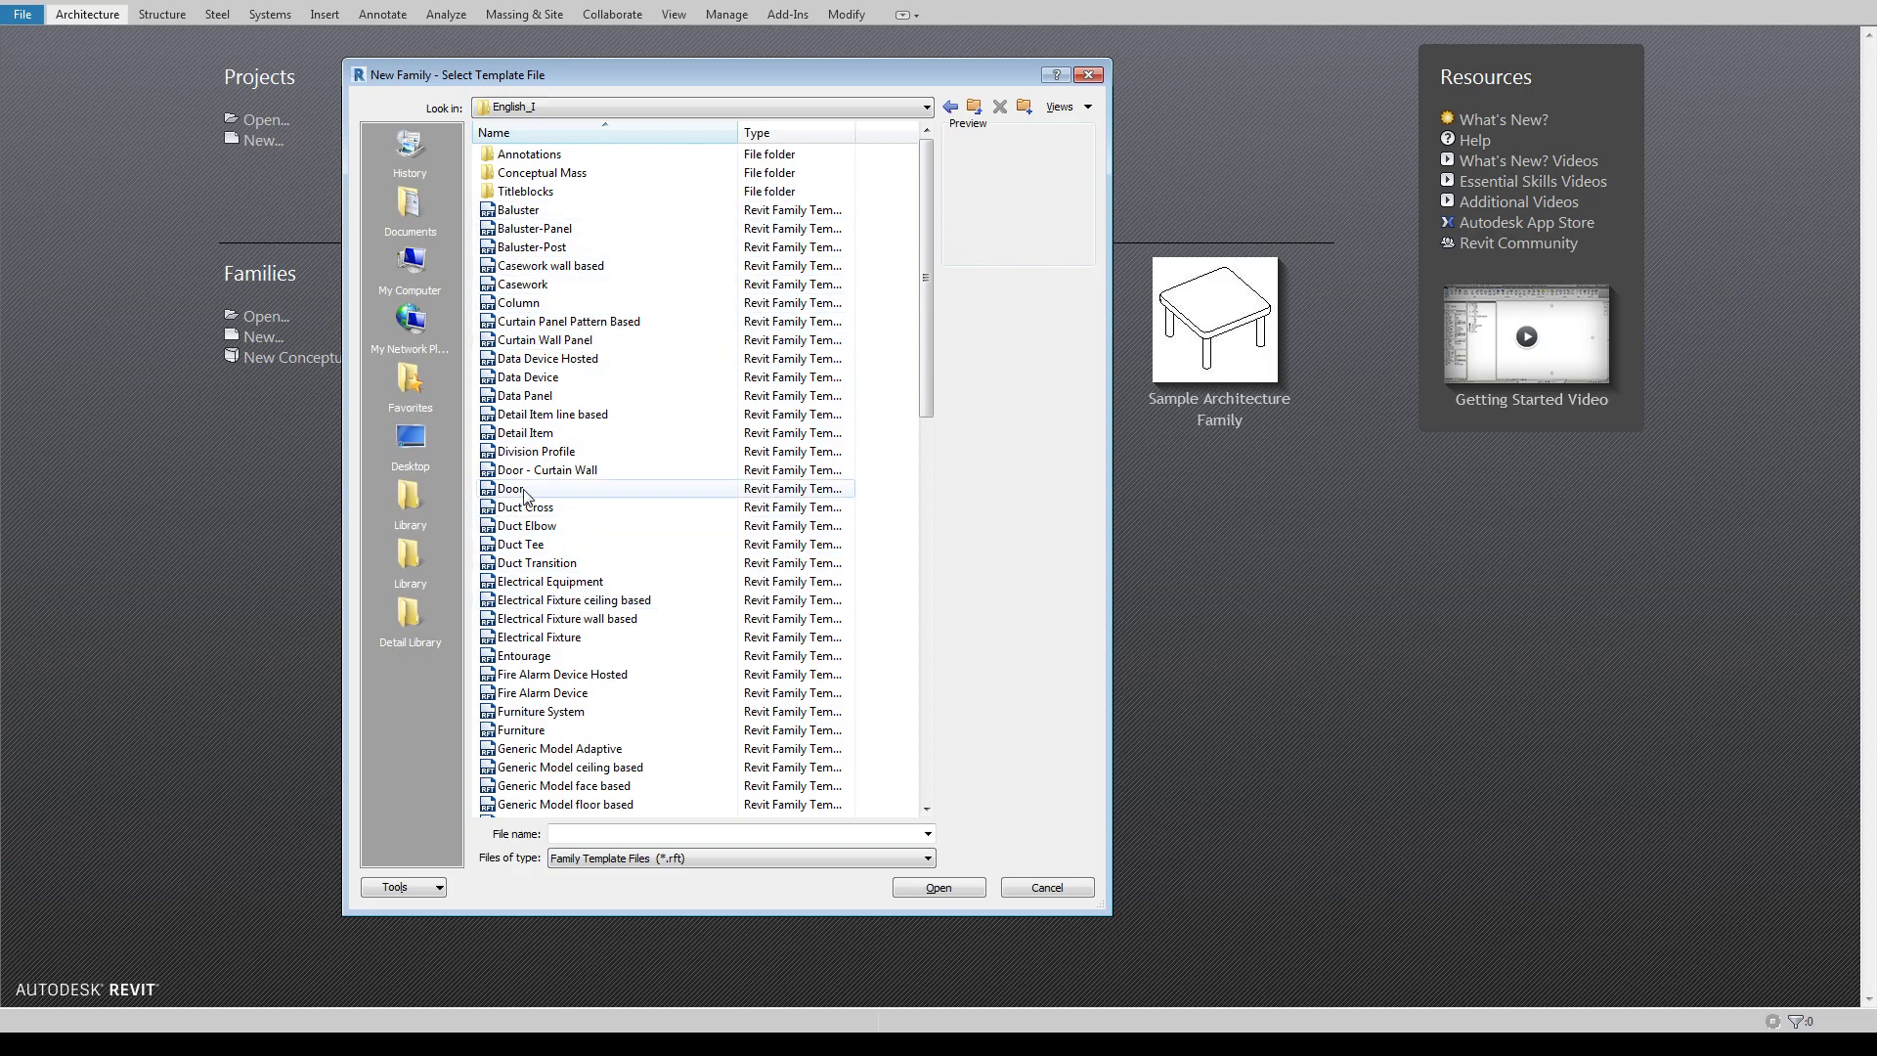
scroll(587, 651, "down", 14)
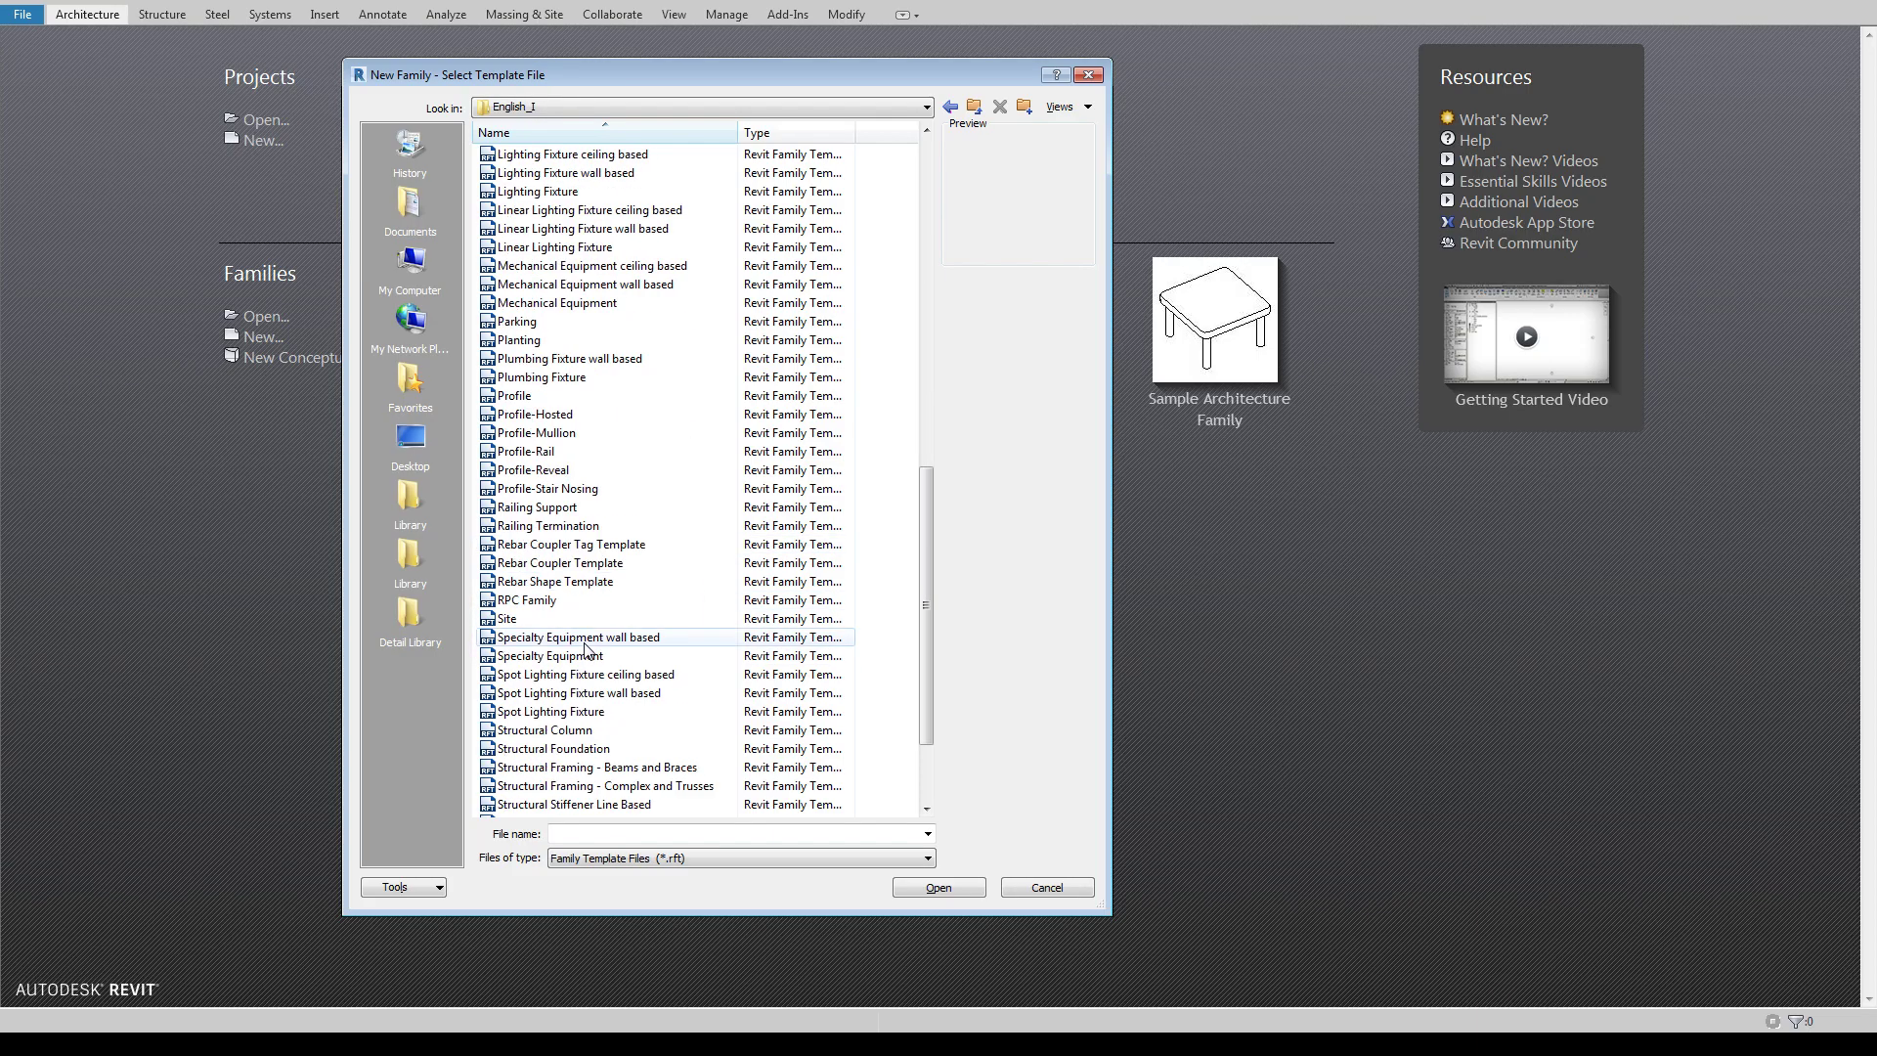
scroll(587, 651, "down", 3)
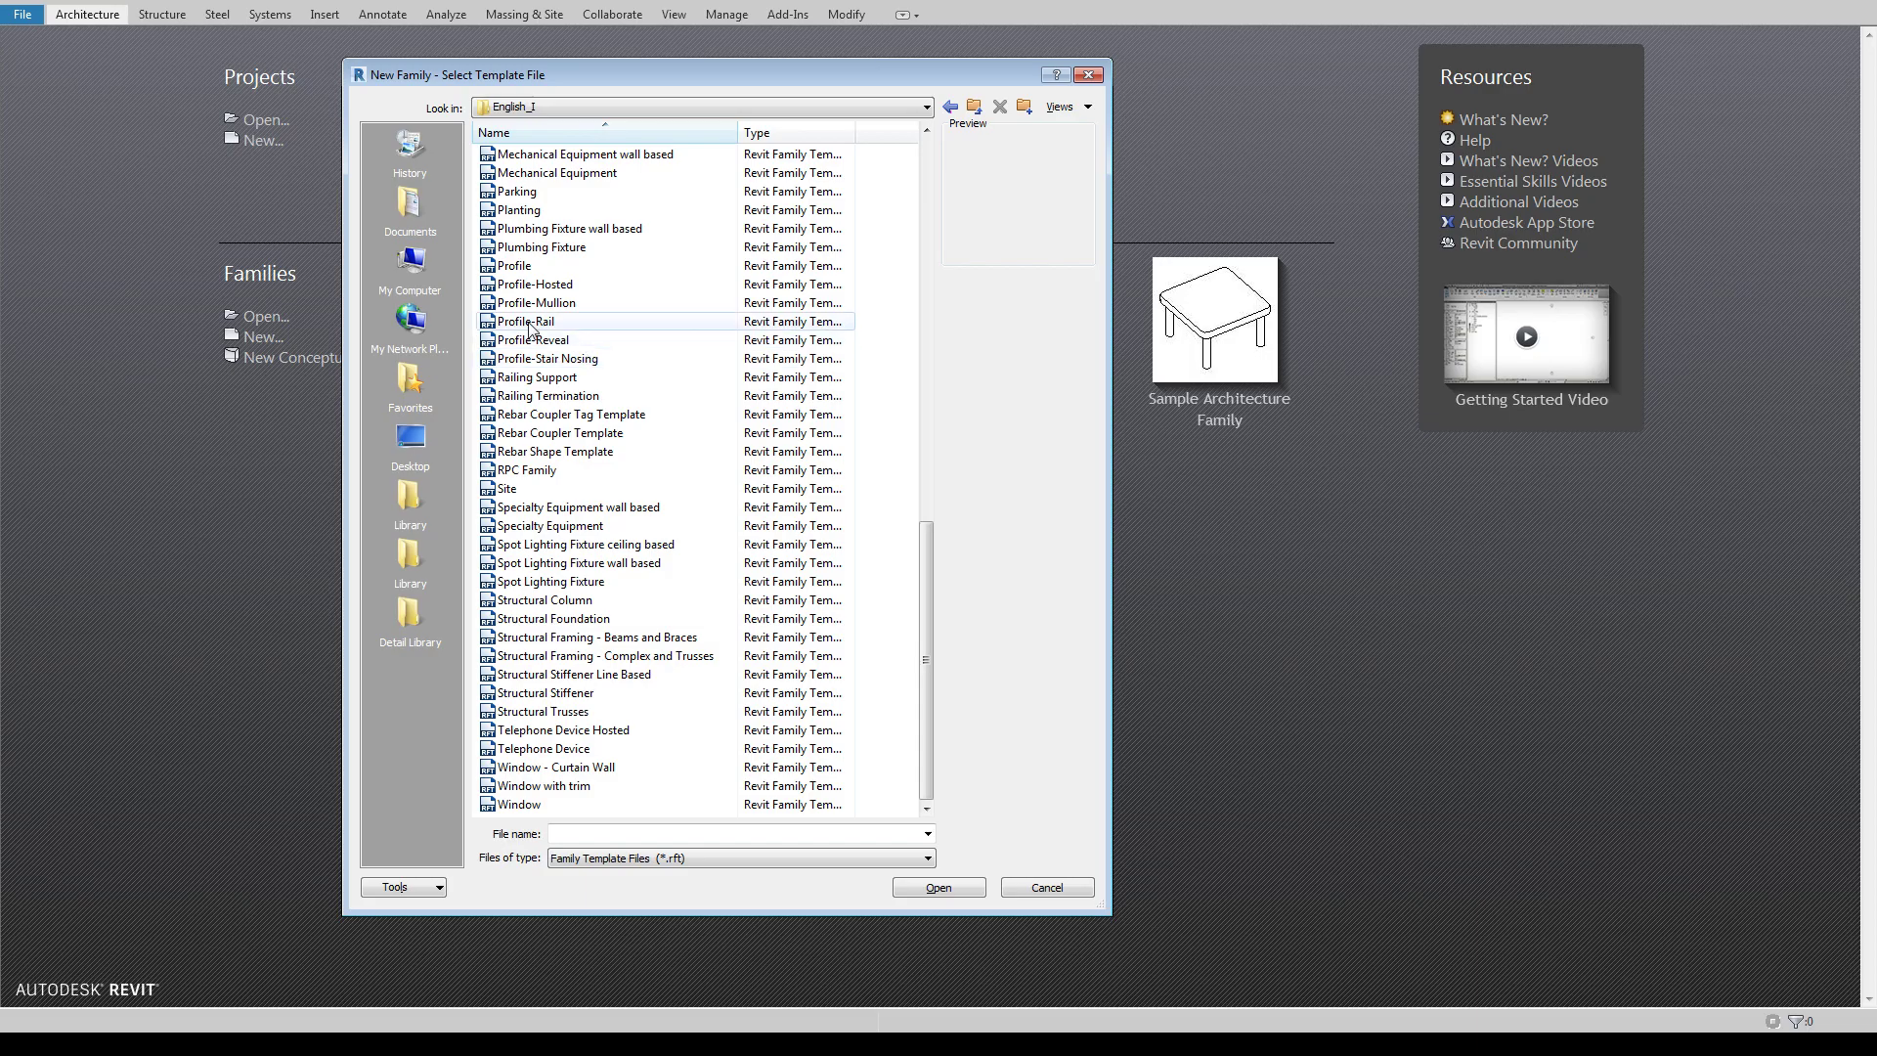
scroll(562, 372, "up", 9)
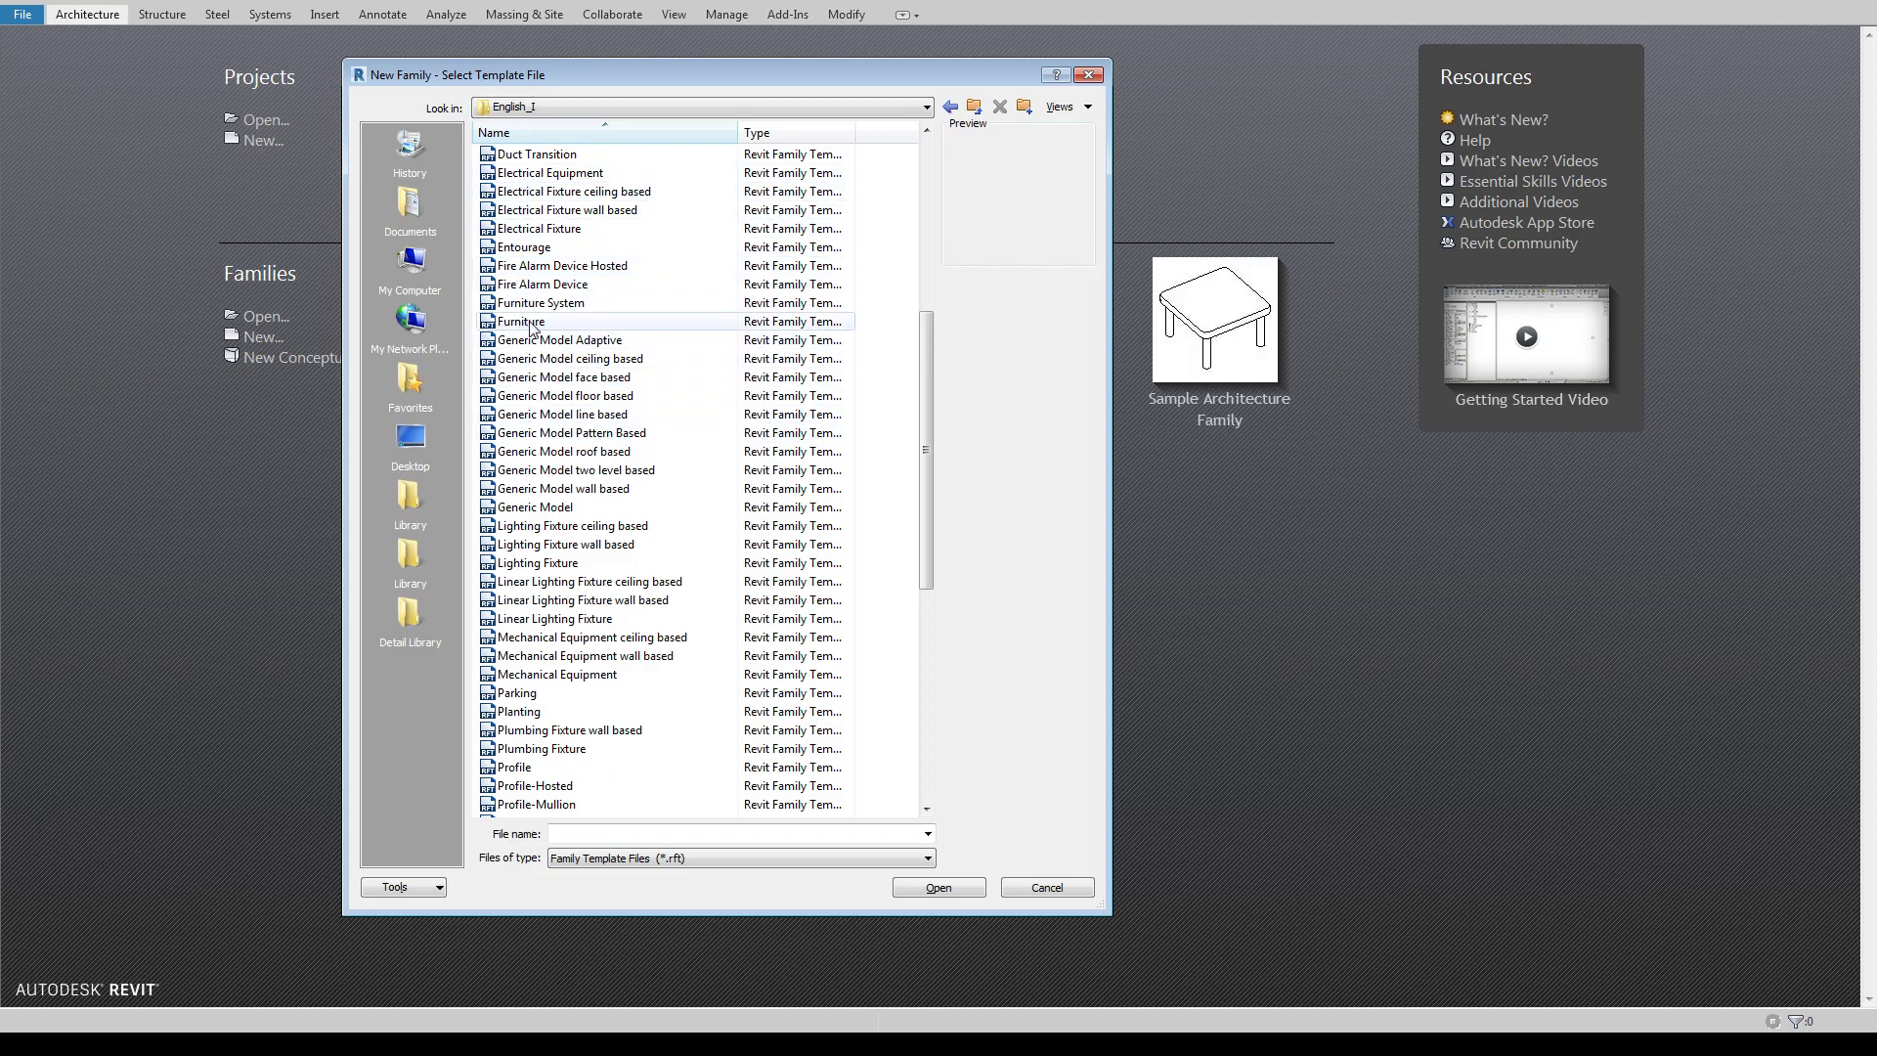
scroll(533, 337, "up", 4)
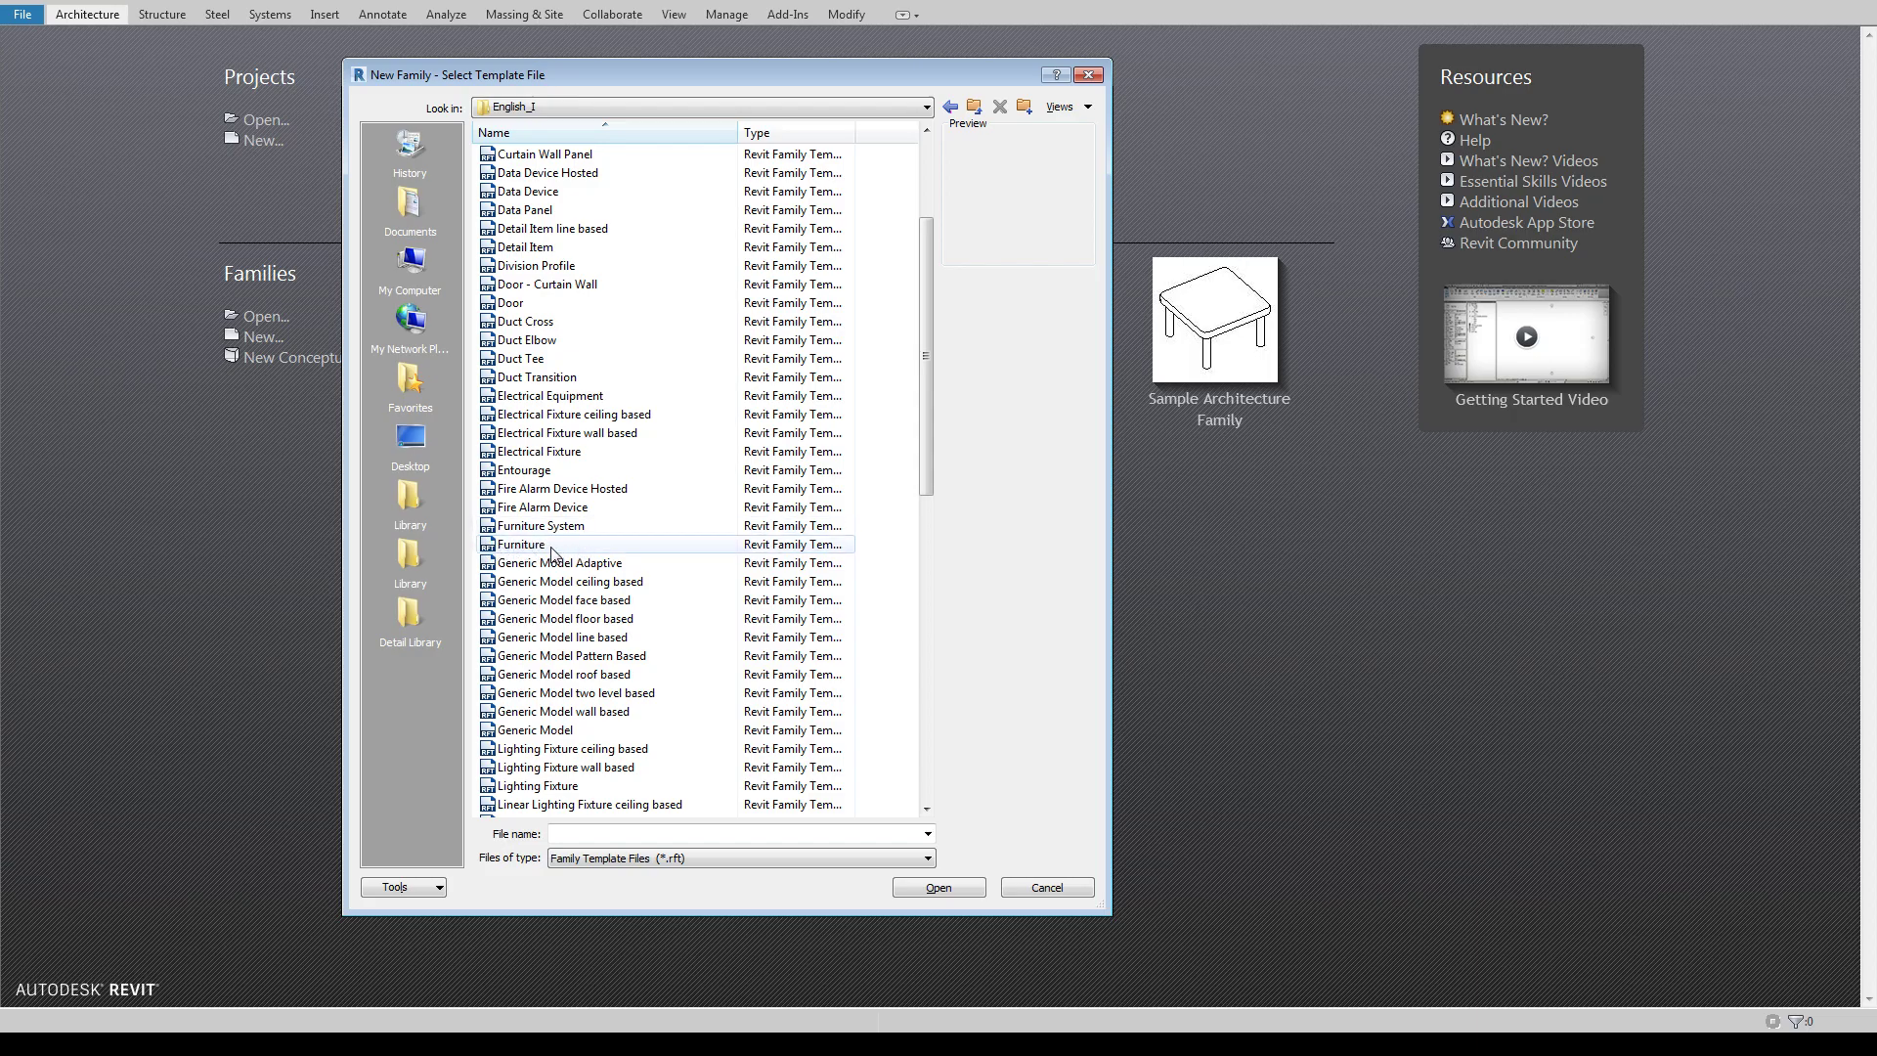
scroll(623, 533, "up", 1)
scroll(623, 533, "up", 1)
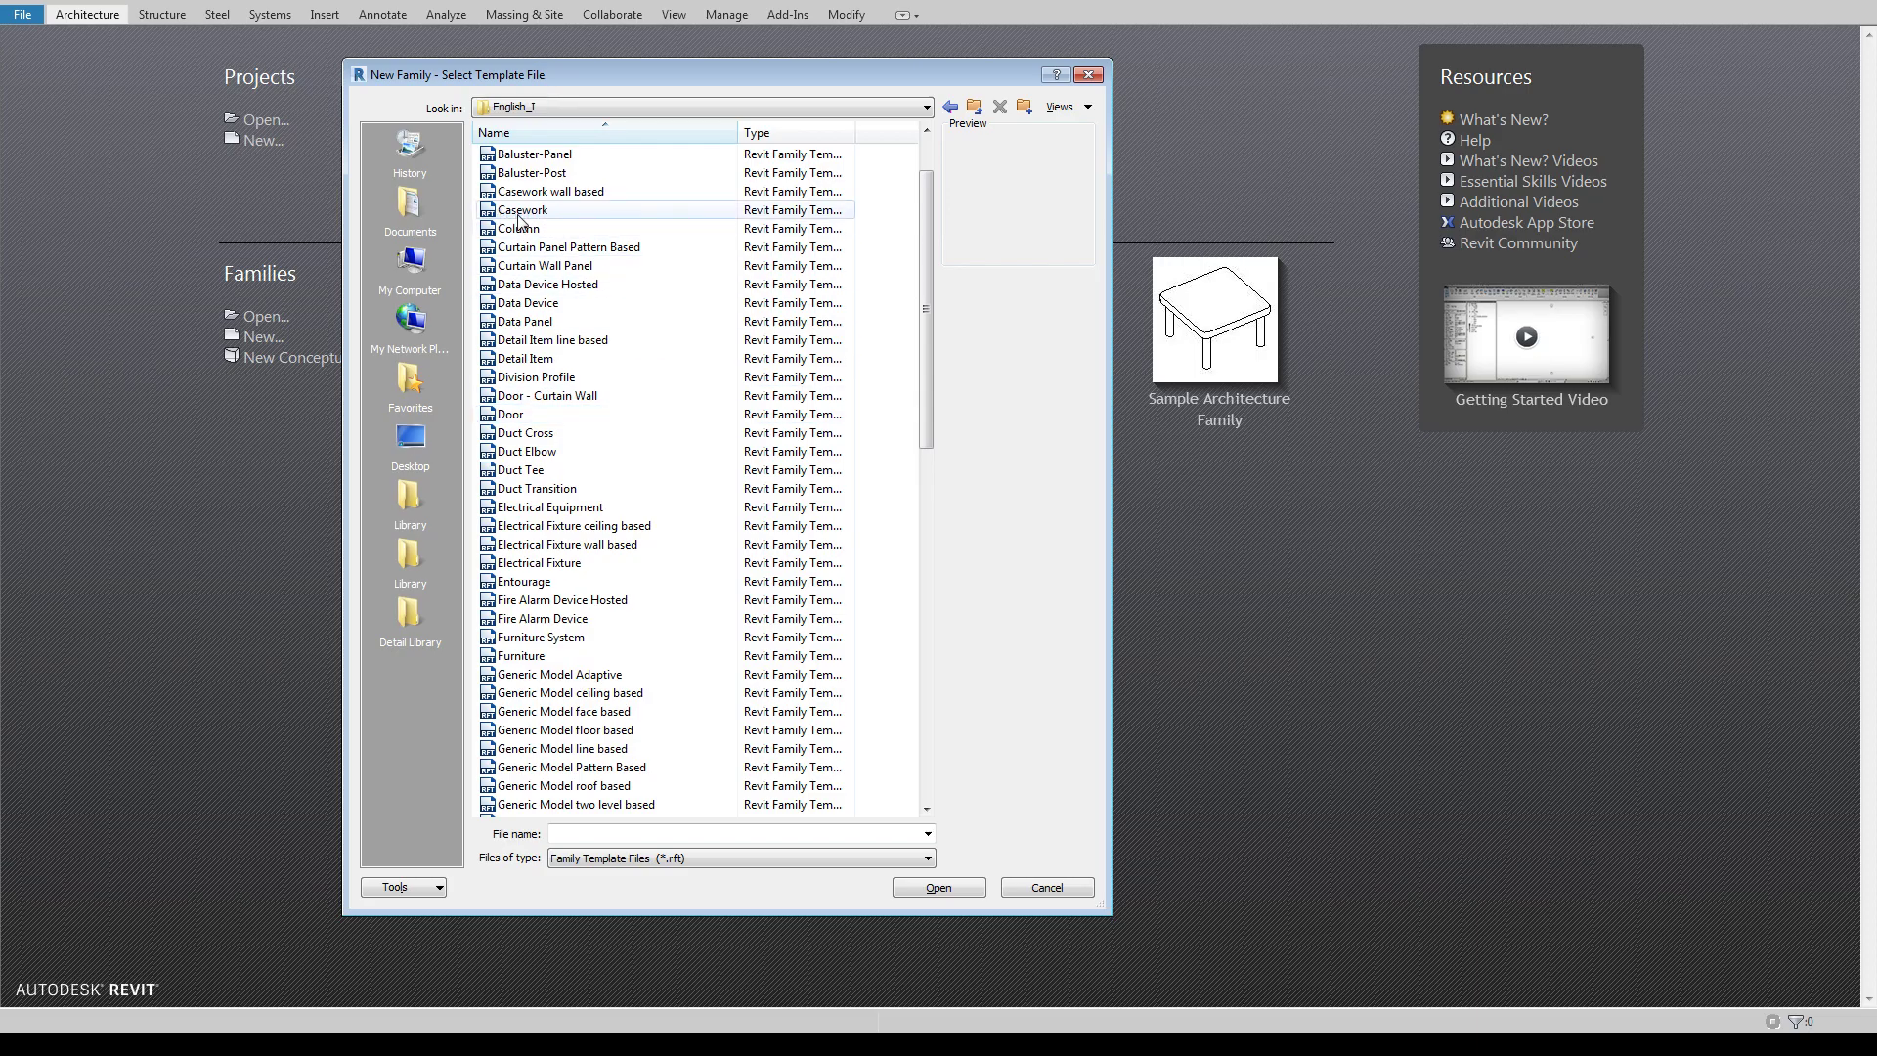
scroll(606, 323, "down", 2)
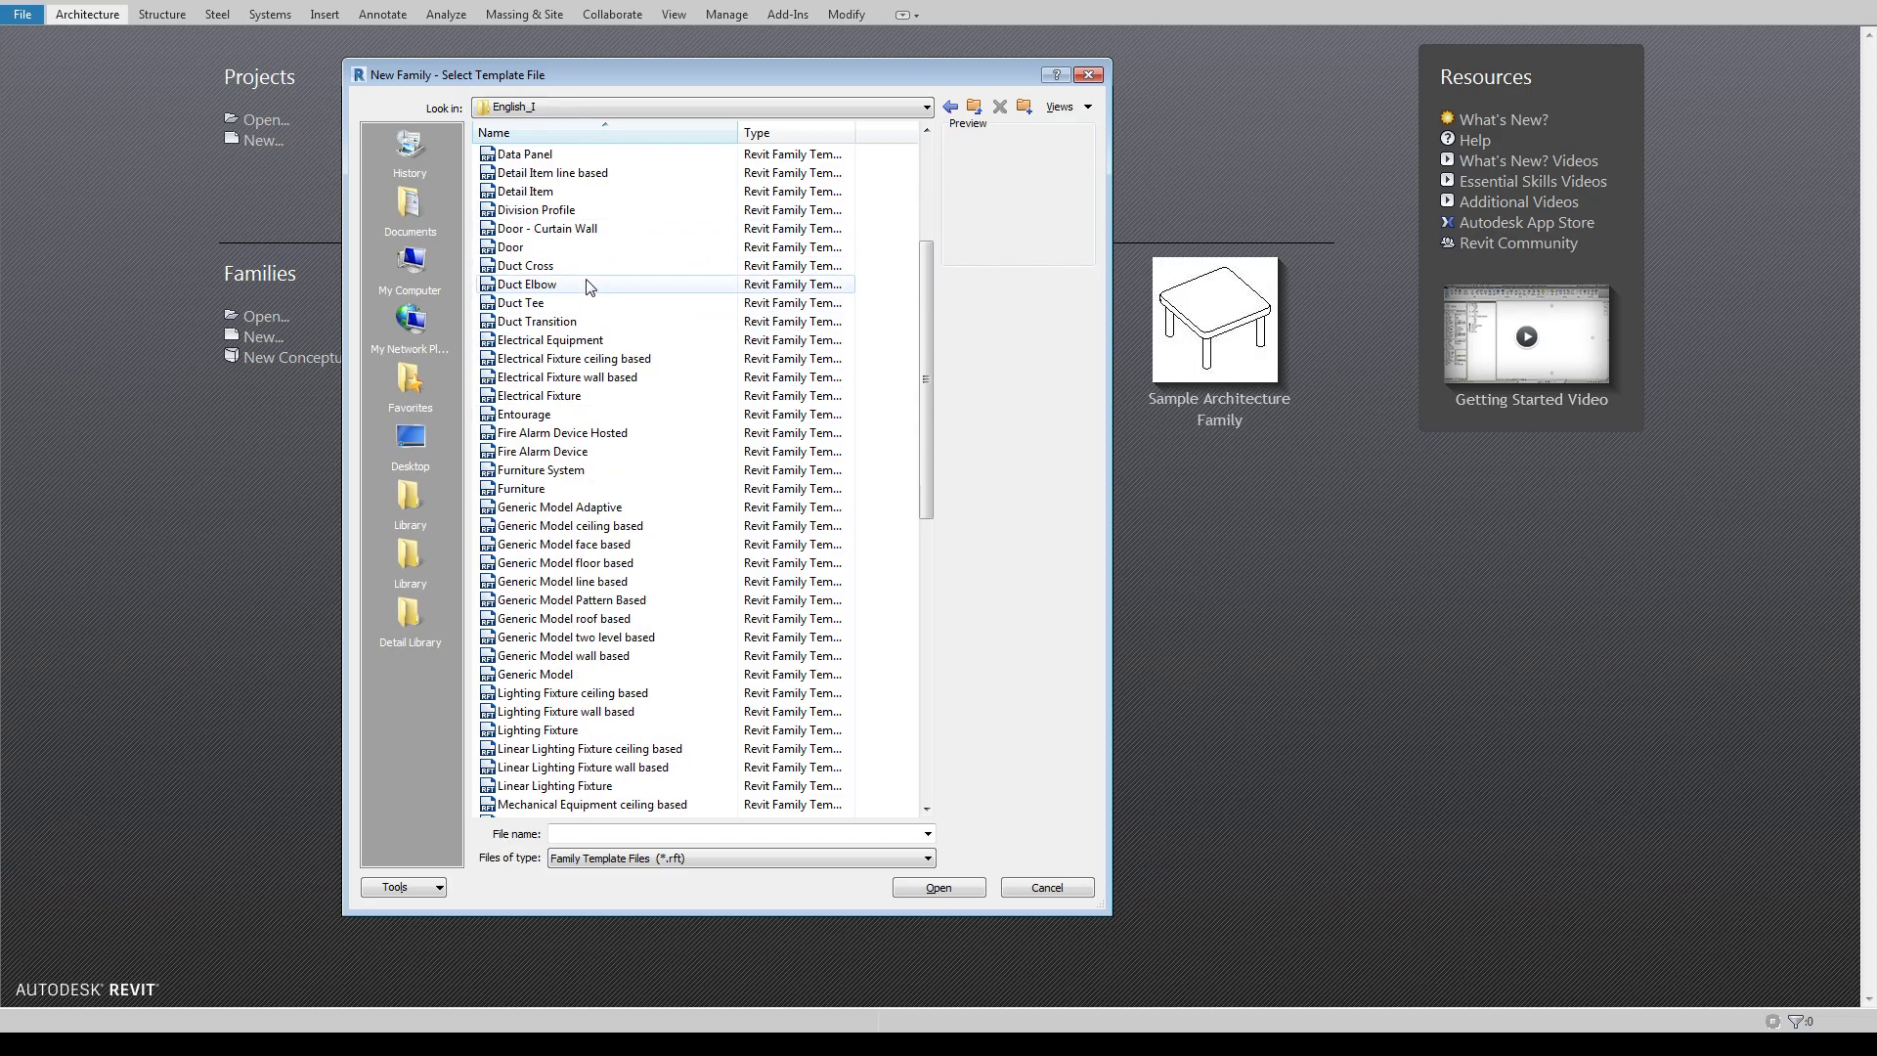
scroll(631, 421, "up", 4)
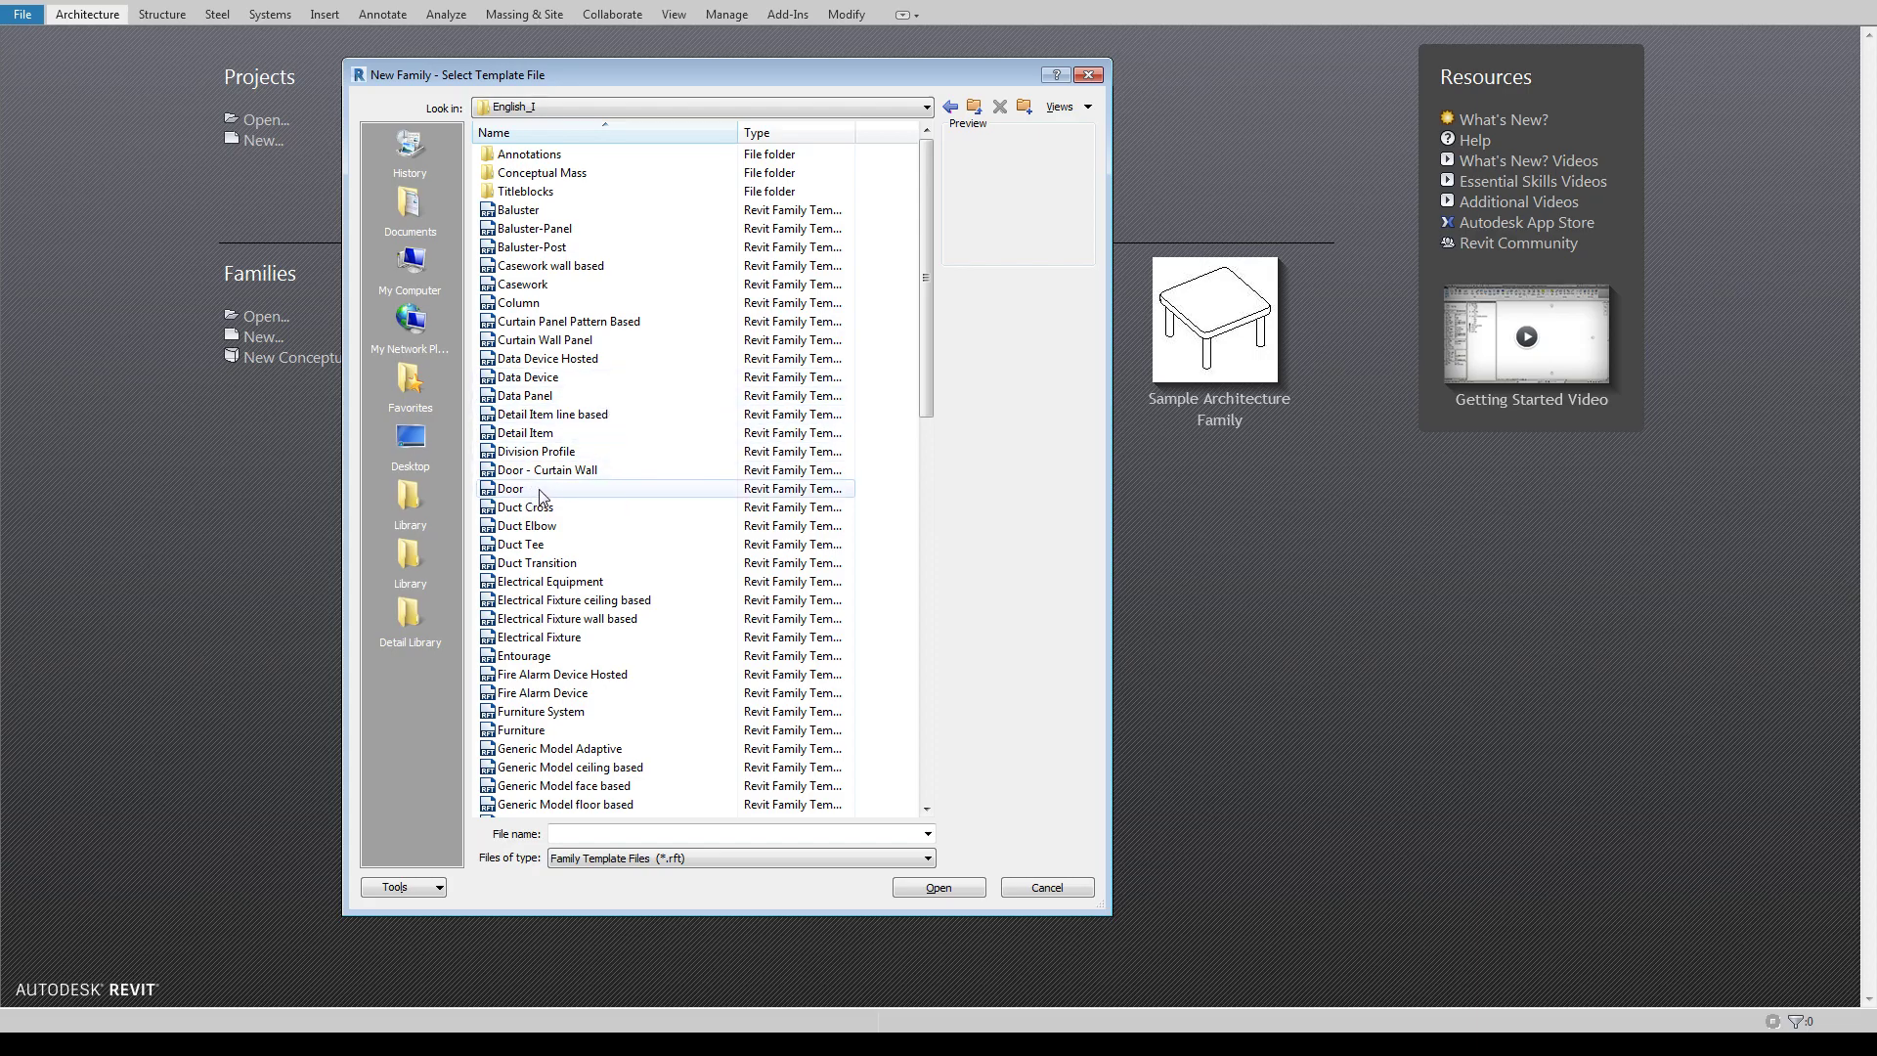
scroll(613, 674, "down", 6)
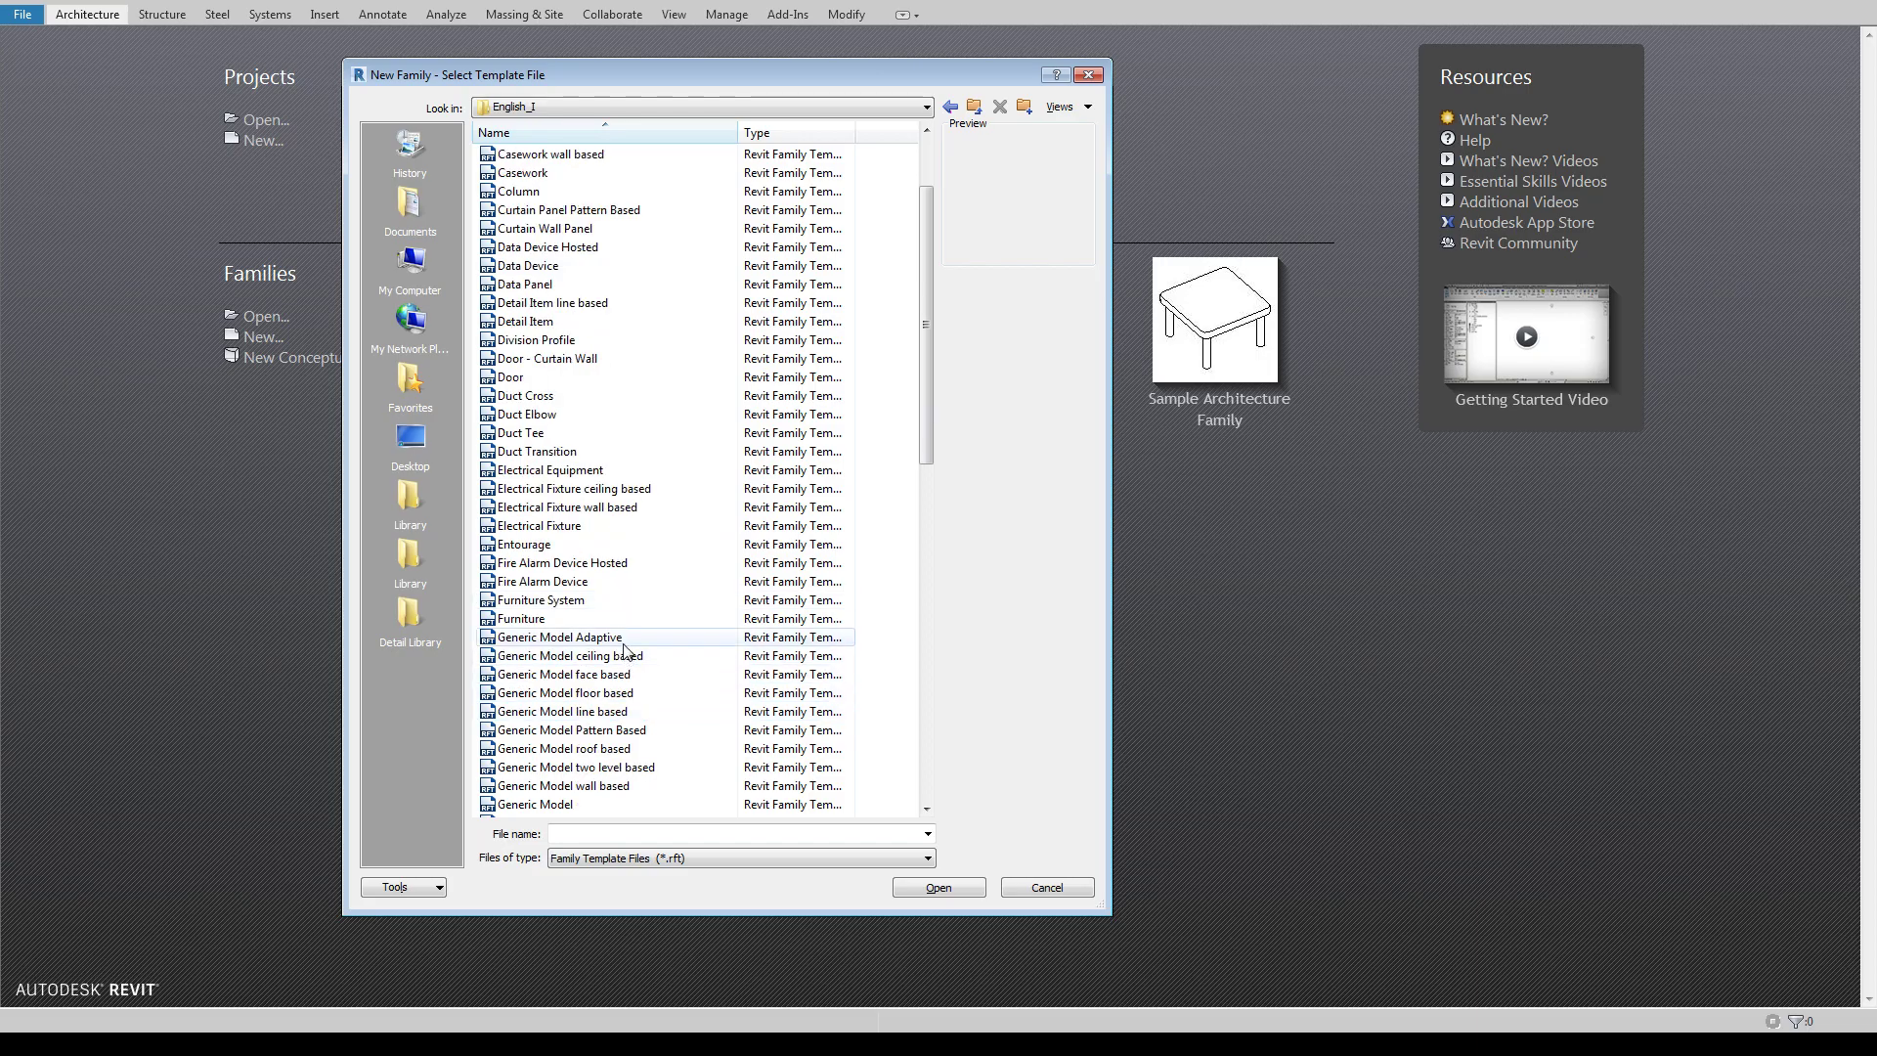
scroll(631, 653, "down", 3)
scroll(631, 616, "up", 1)
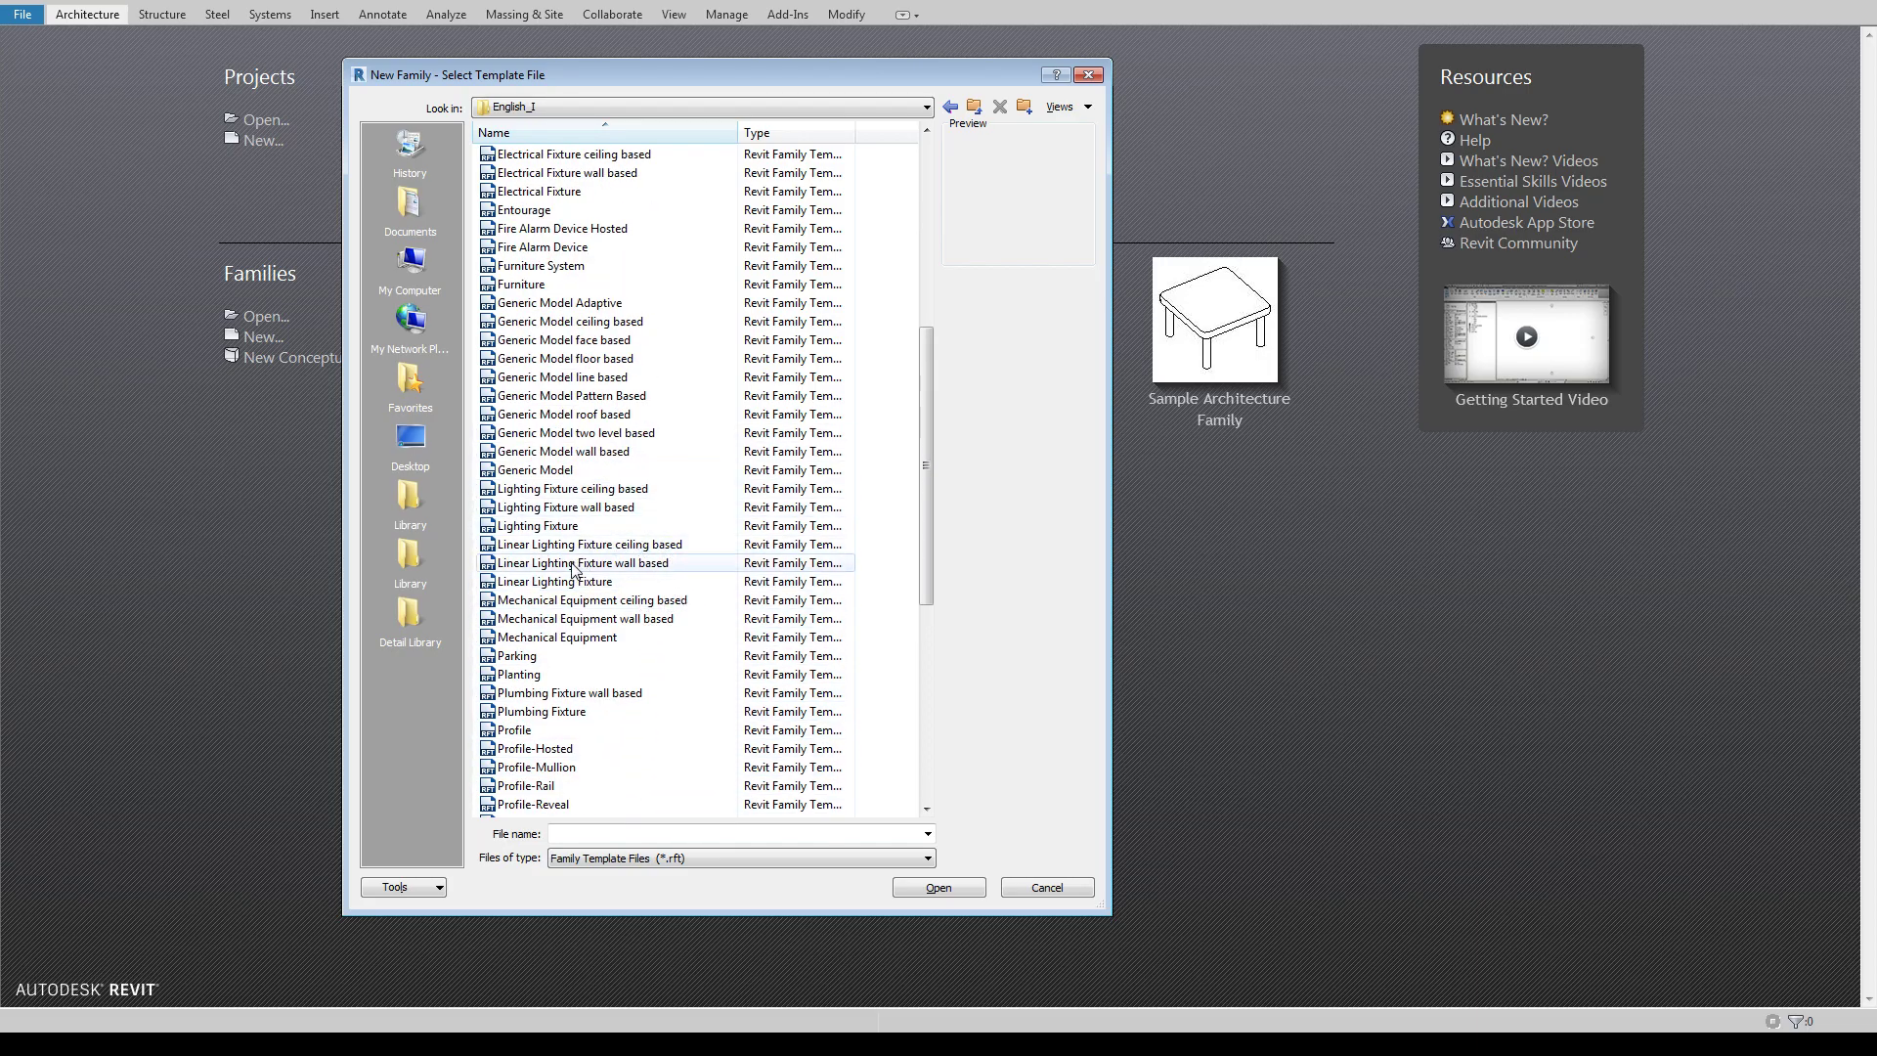
scroll(592, 508, "up", 7)
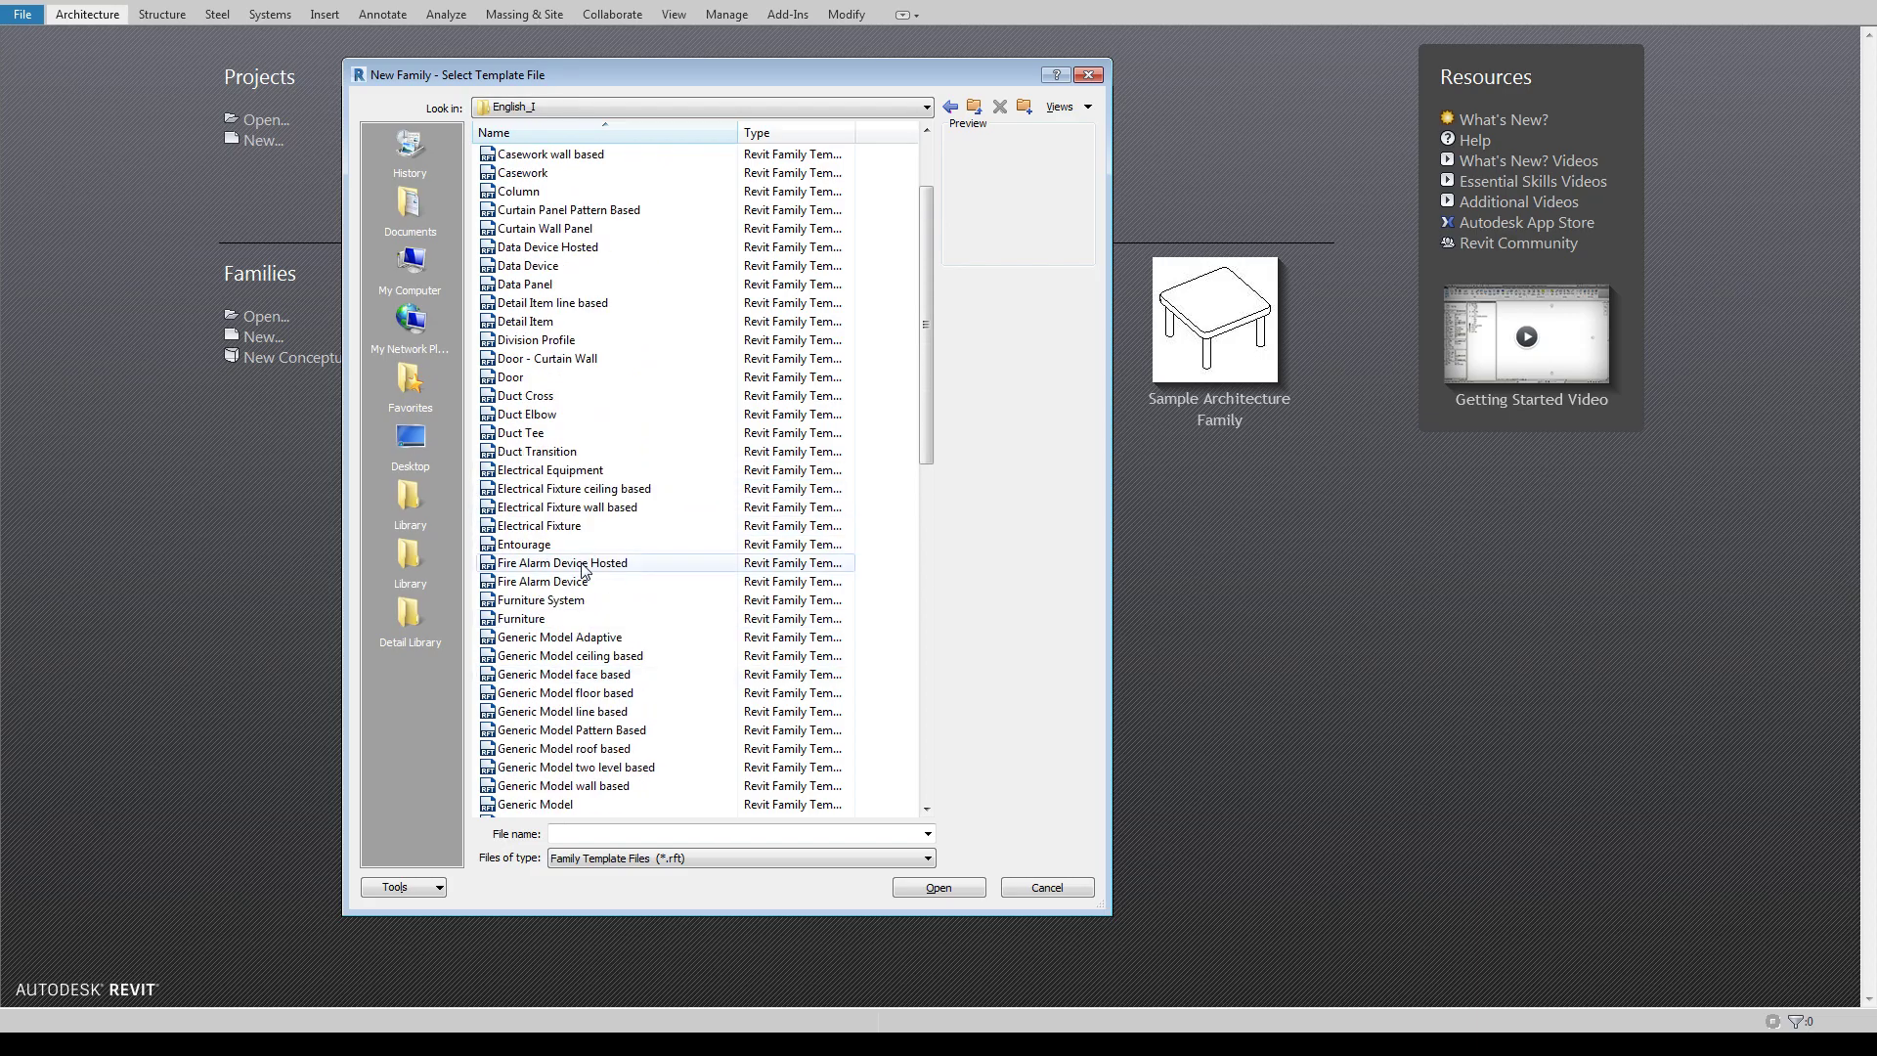
scroll(599, 513, "up", 1)
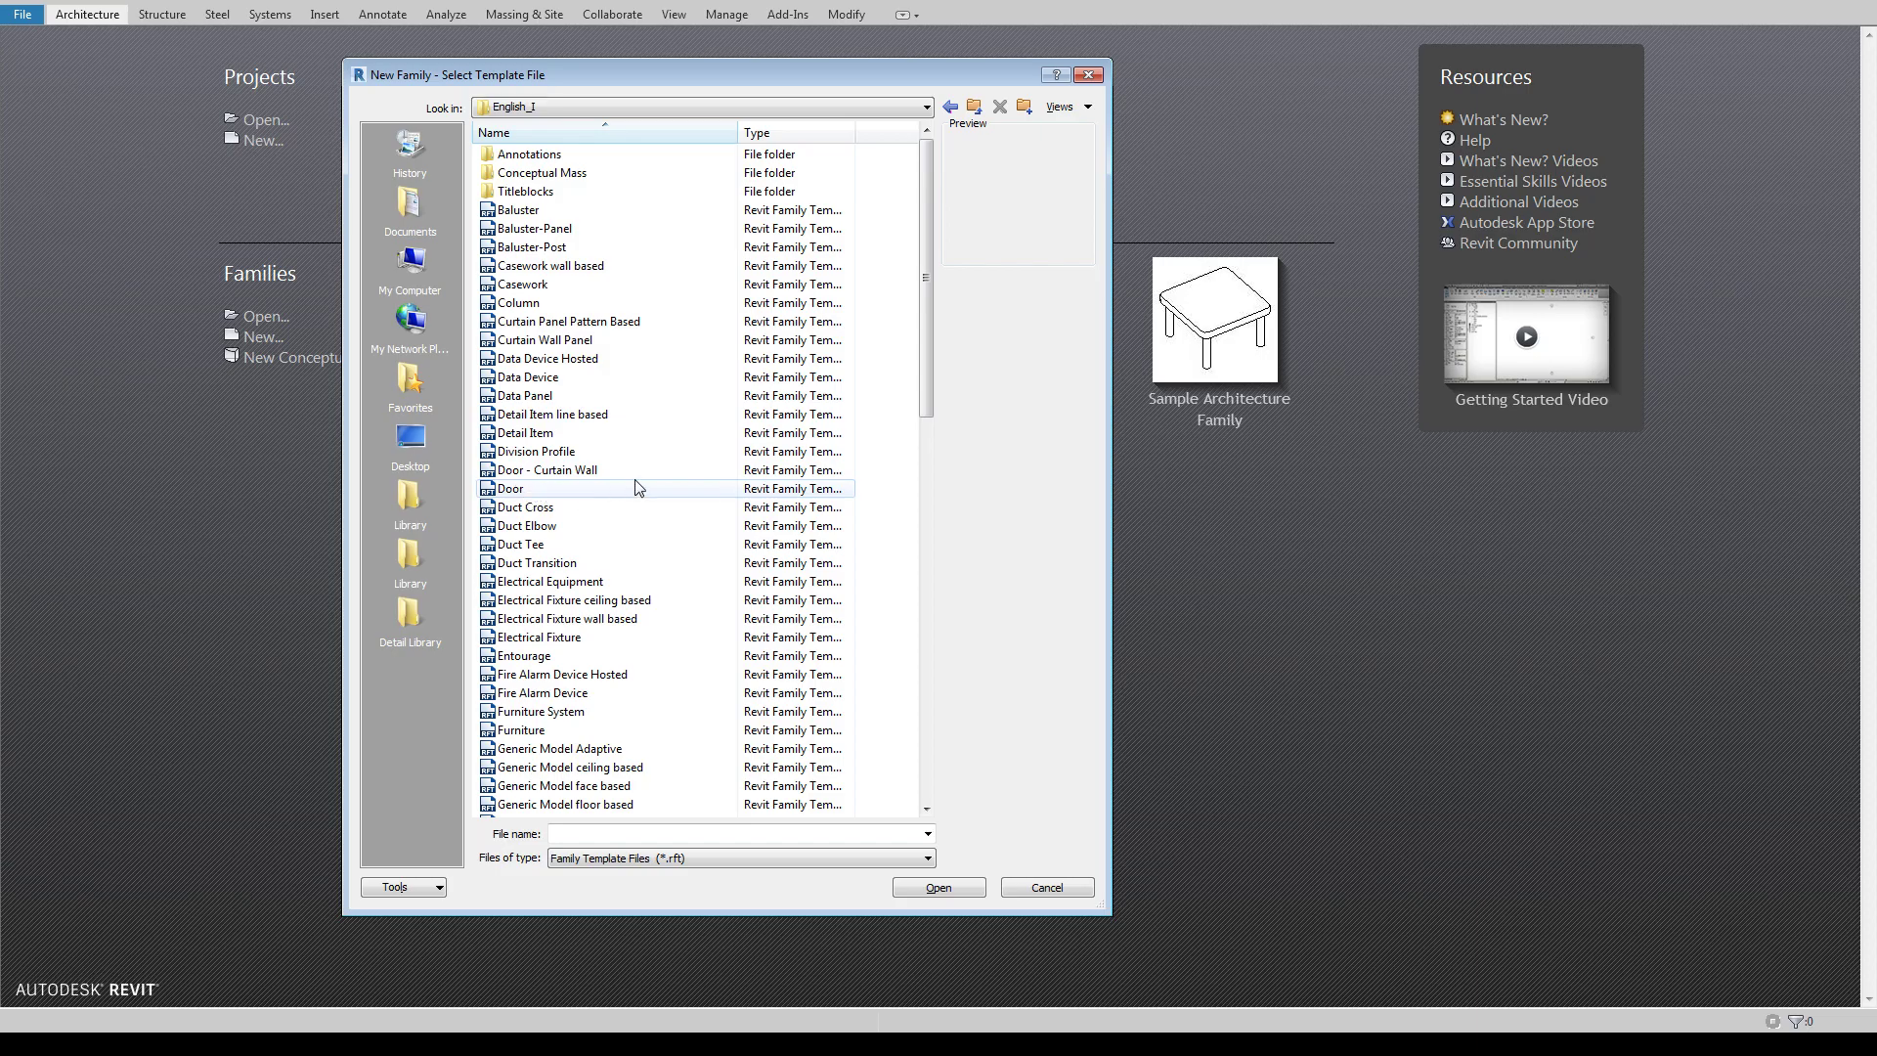
scroll(646, 369, "down", 18)
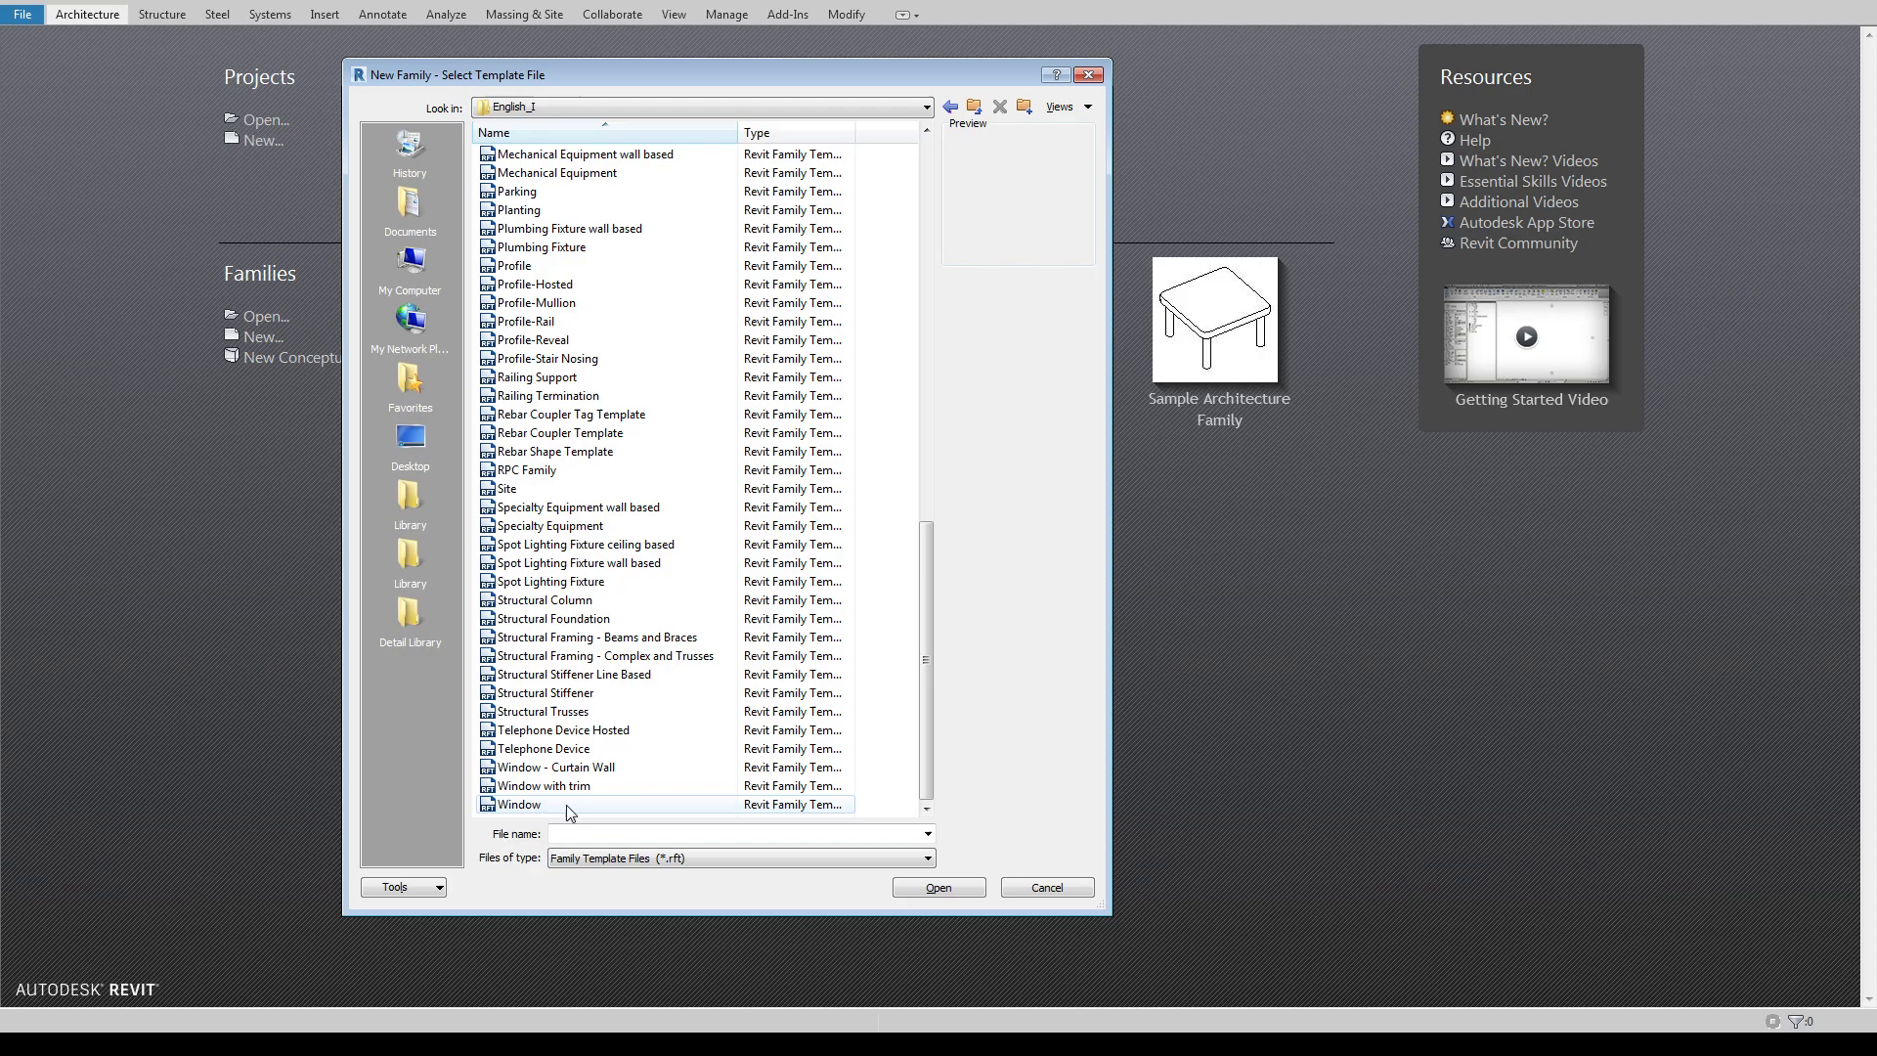
scroll(597, 772, "up", 7)
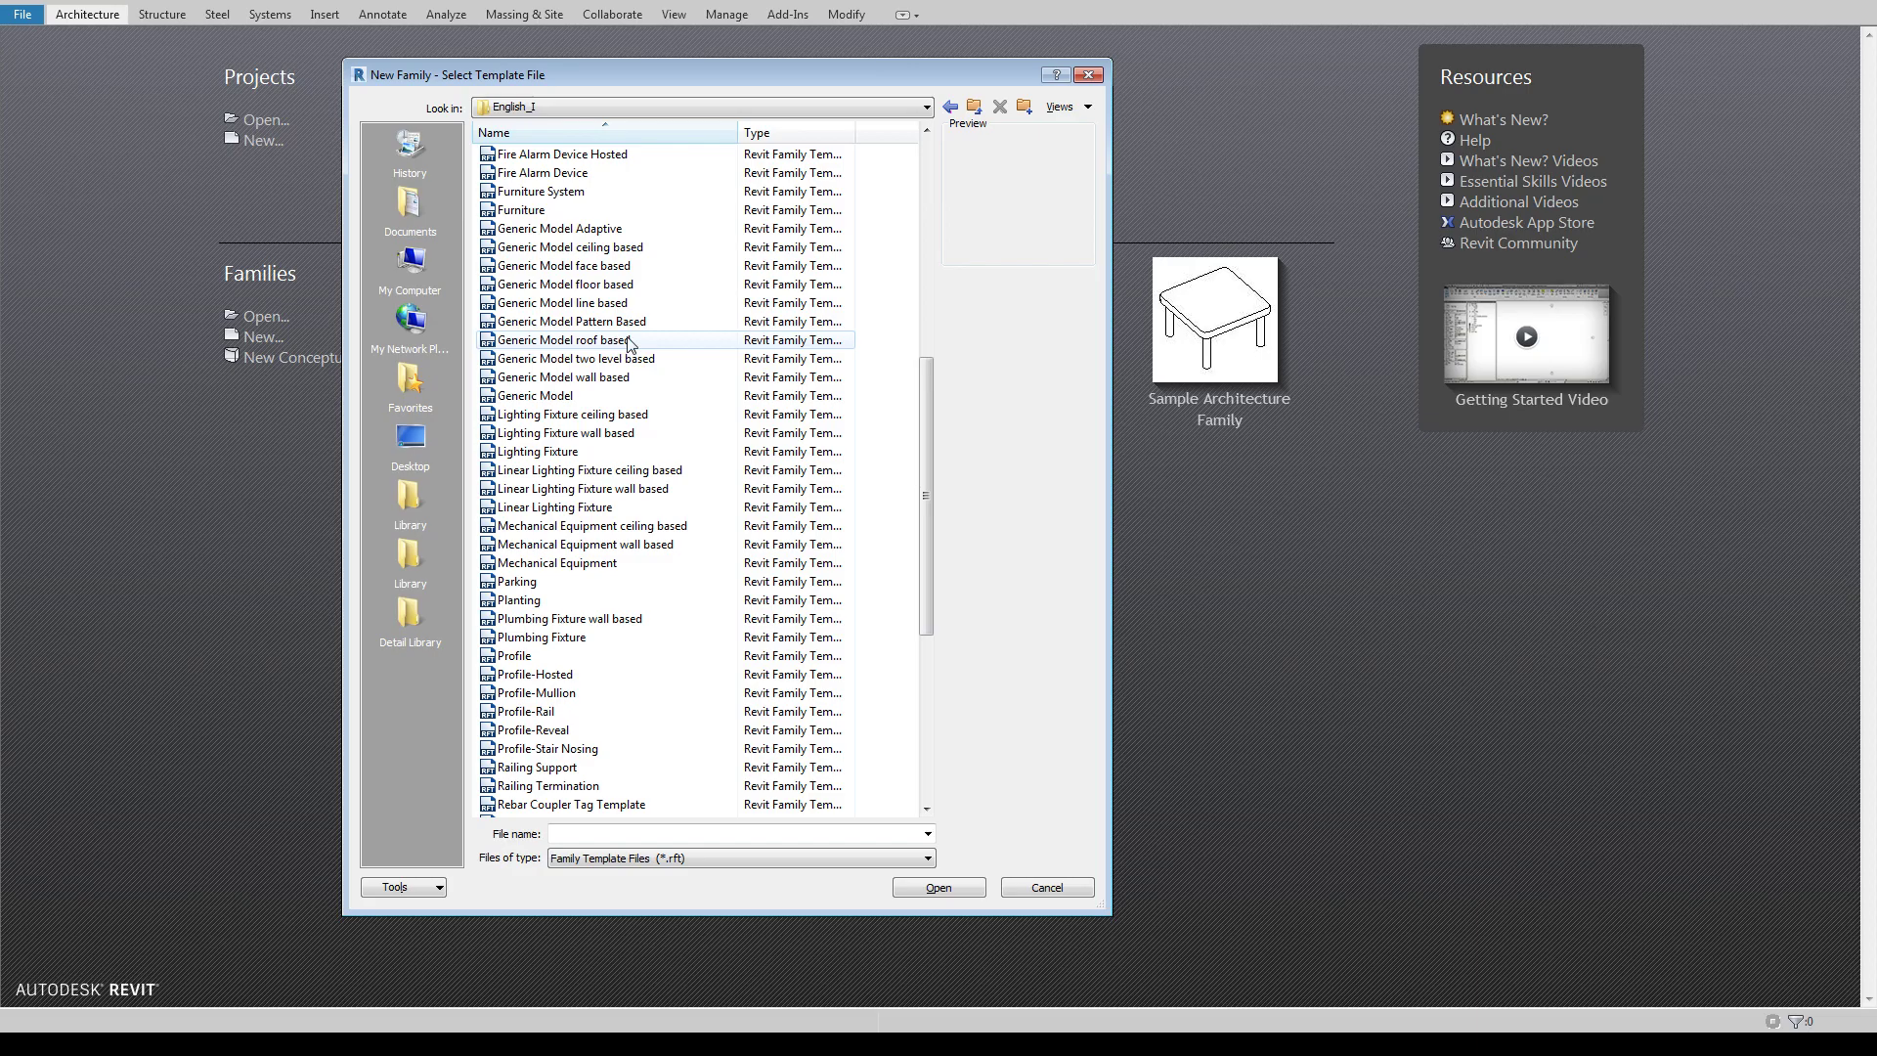
scroll(602, 625, "down", 6)
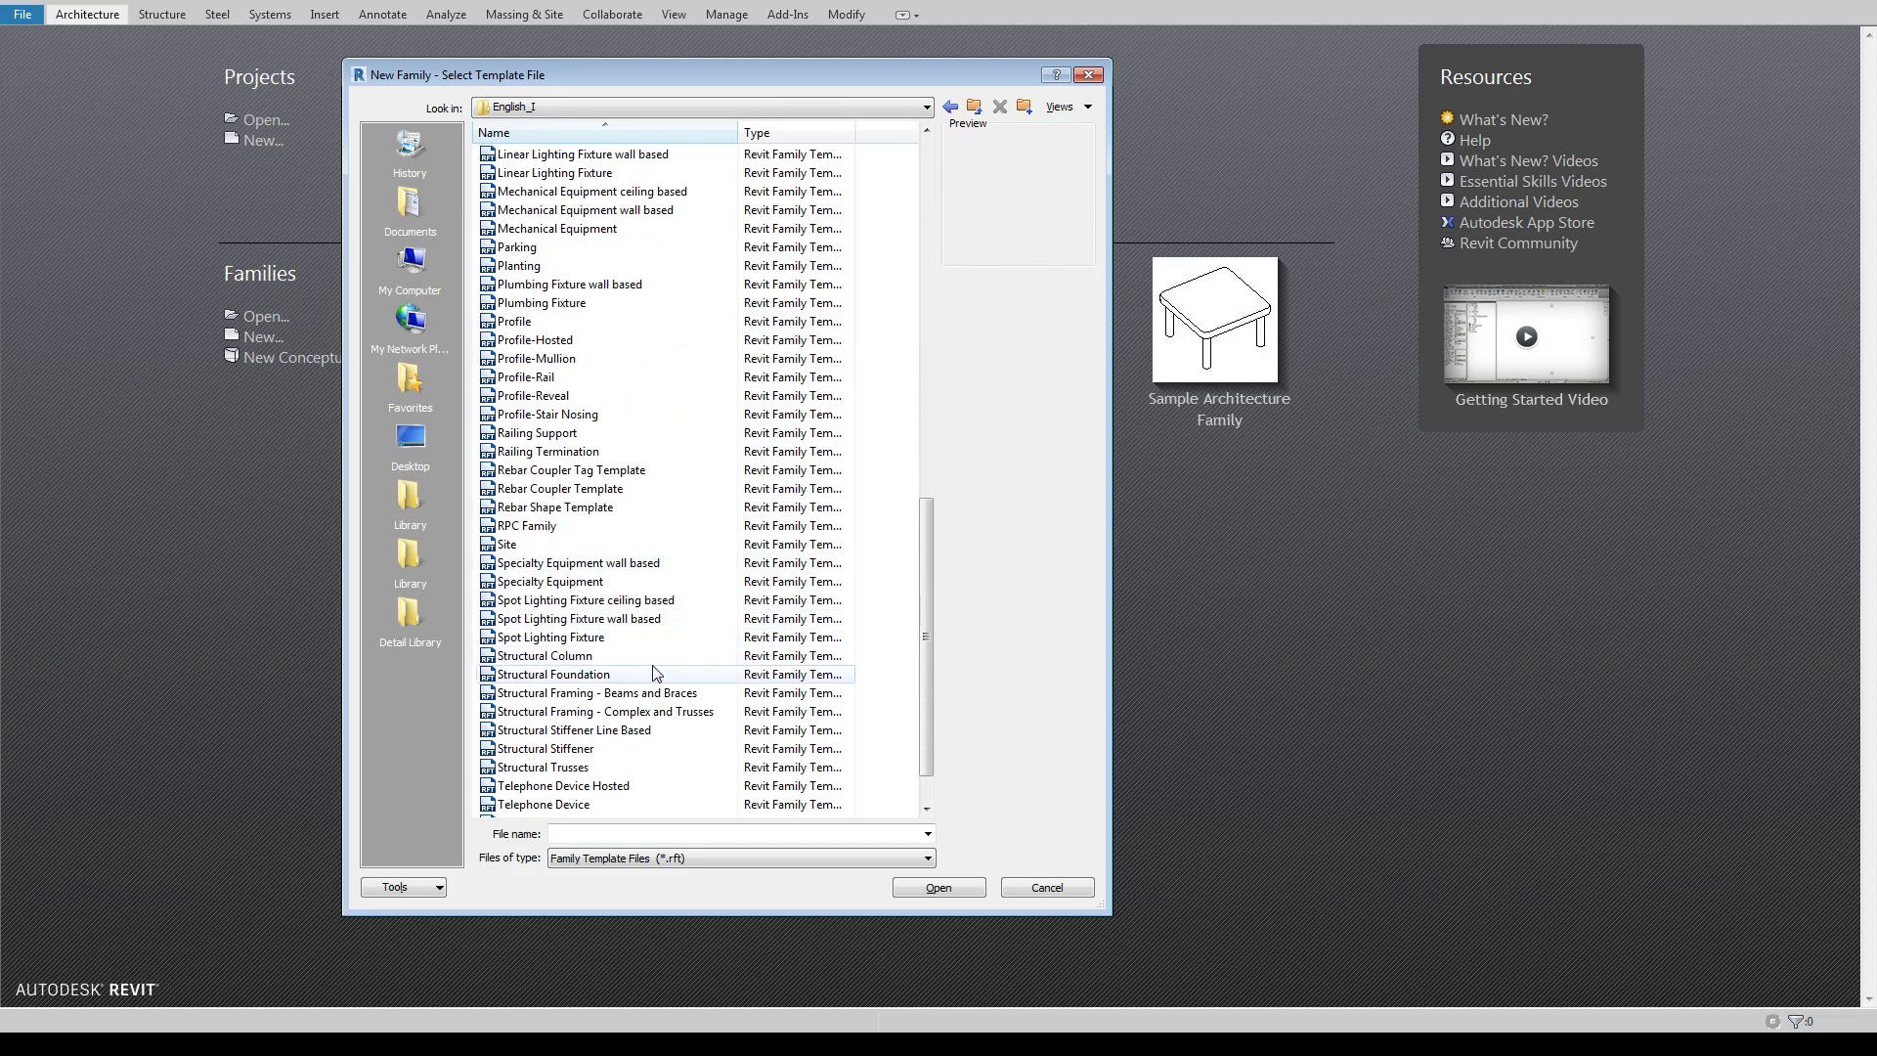
scroll(626, 631, "up", 12)
scroll(645, 632, "up", 4)
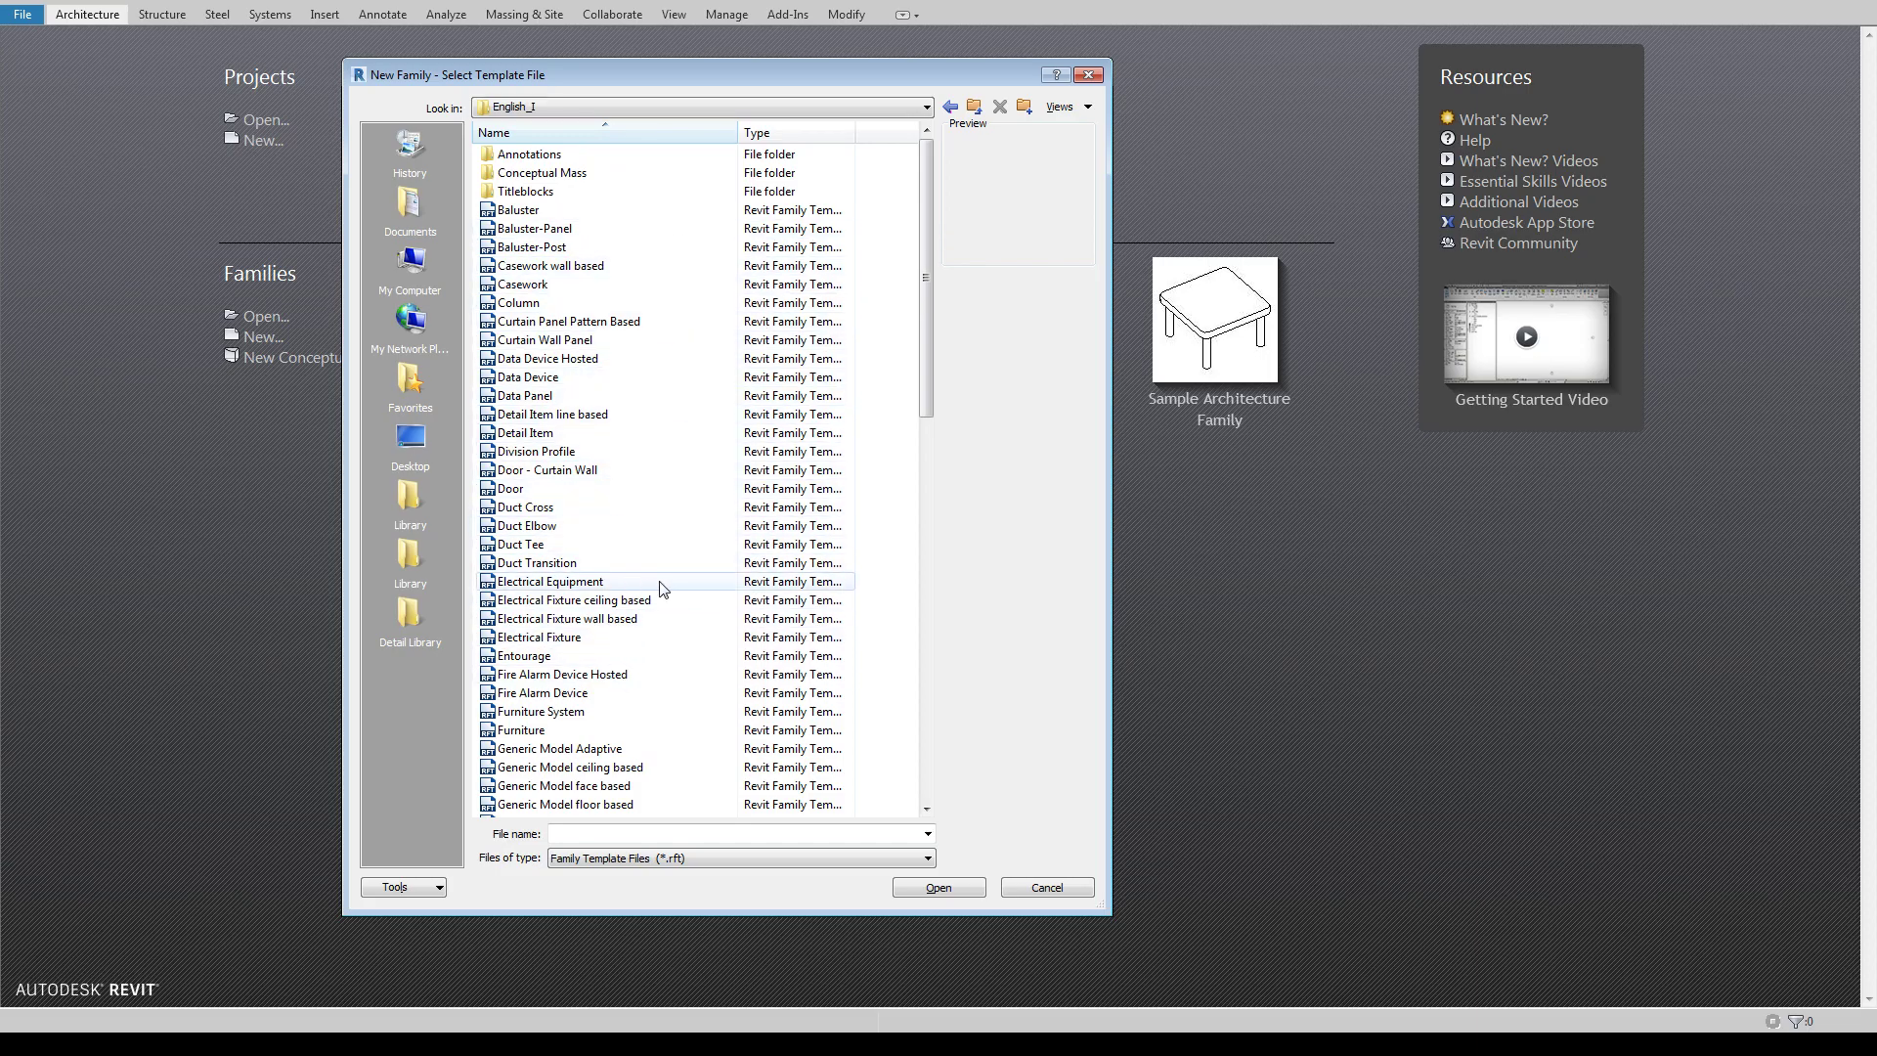
scroll(684, 597, "down", 2)
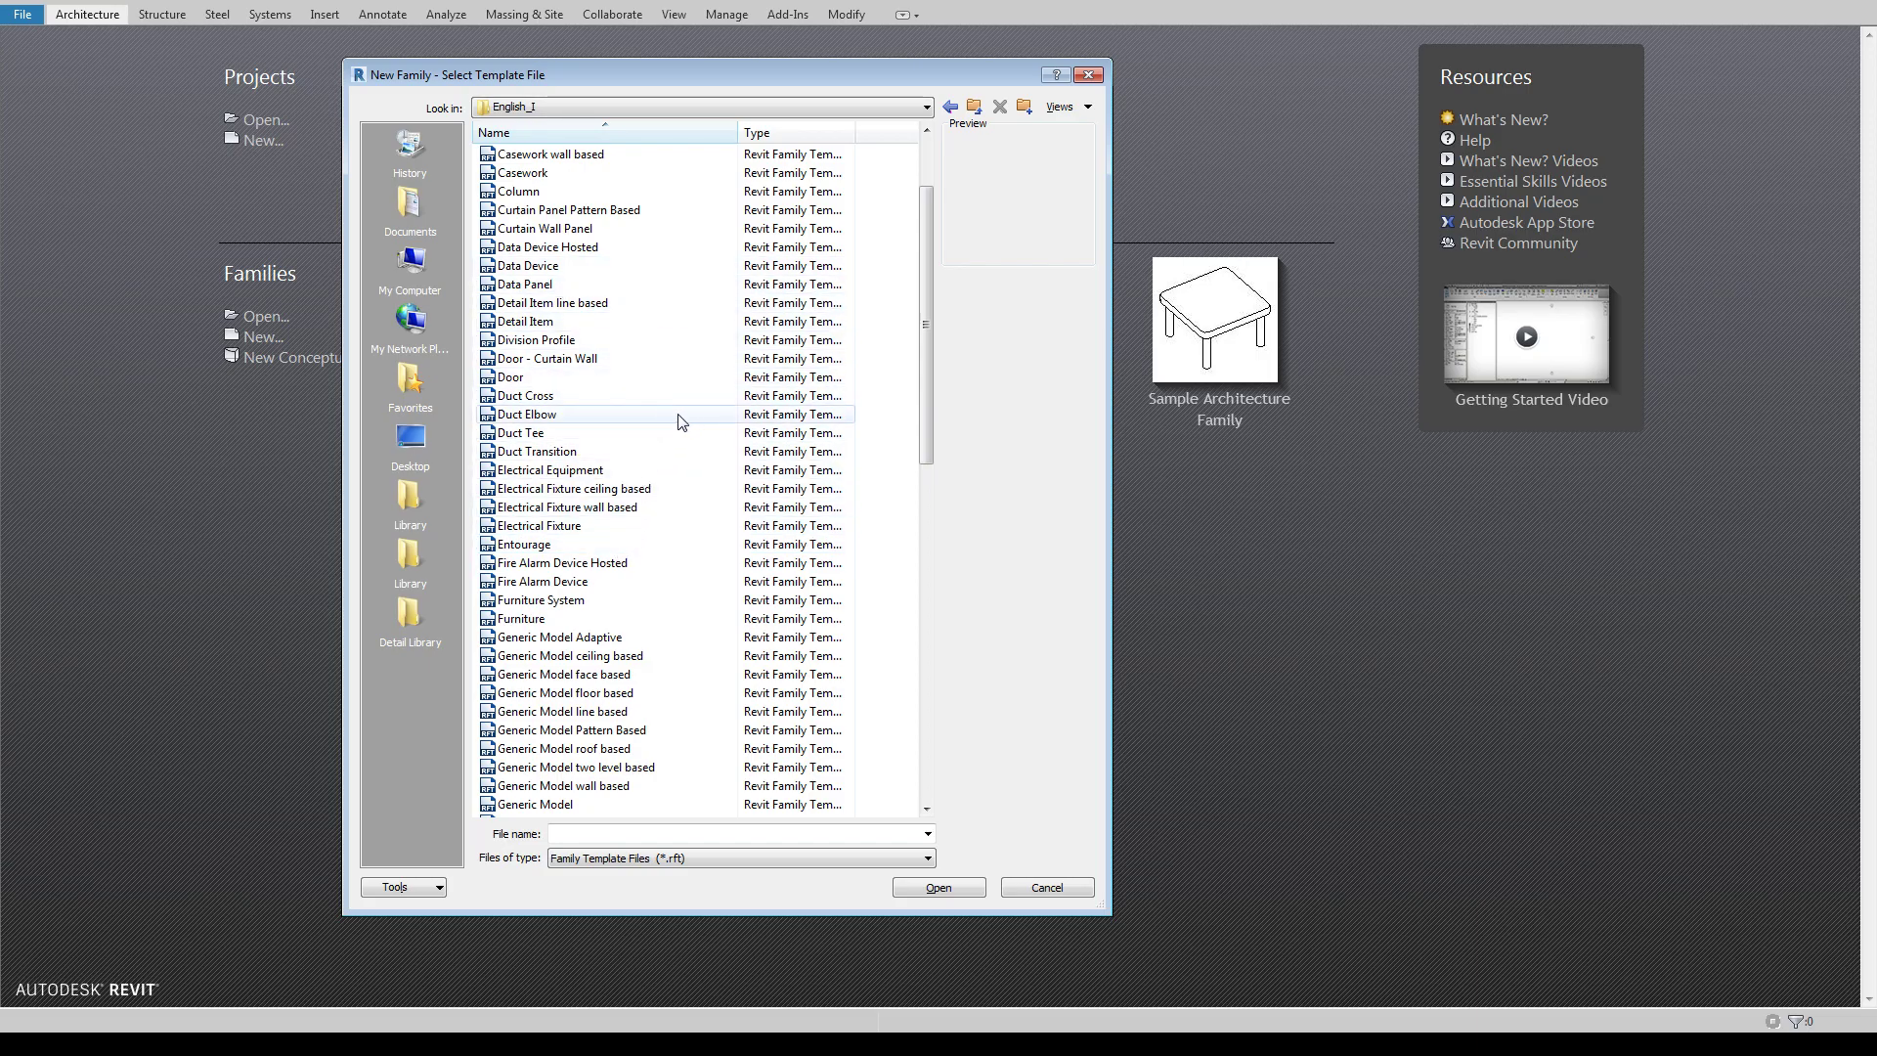
scroll(681, 423, "down", 2)
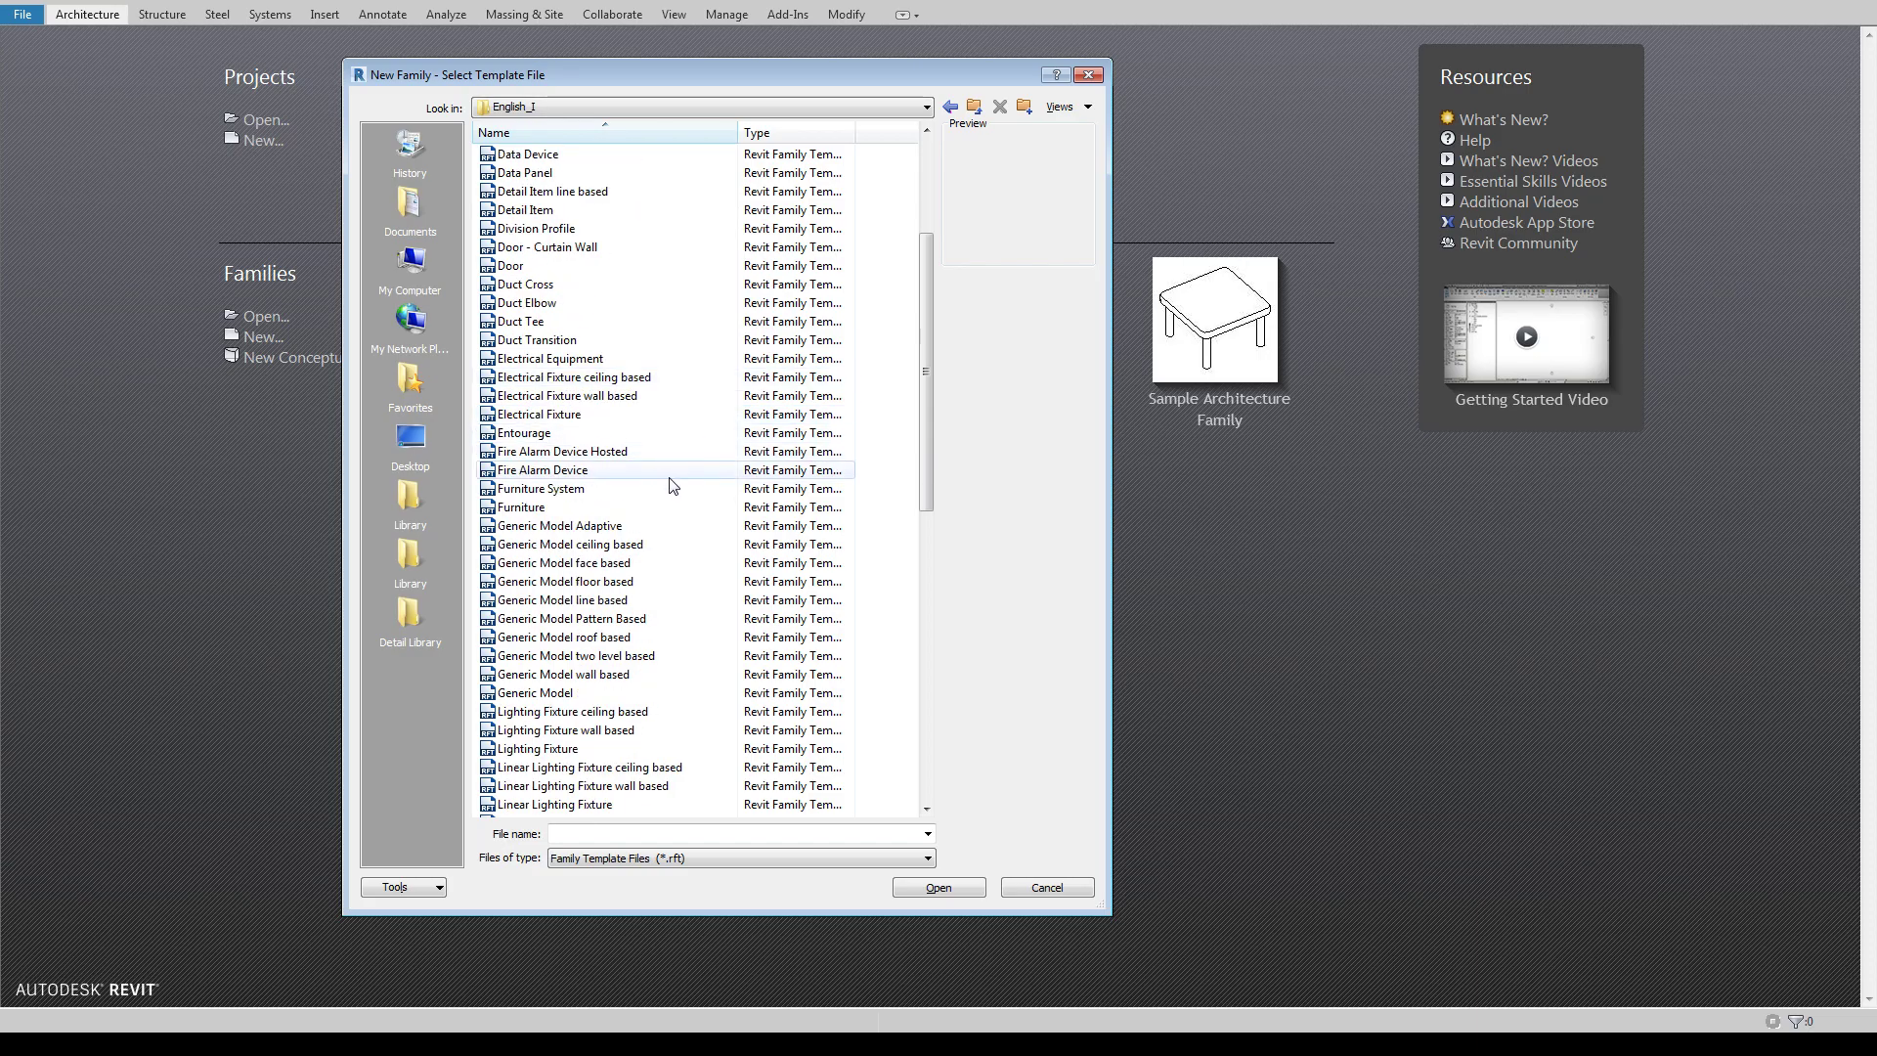
scroll(684, 548, "down", 2)
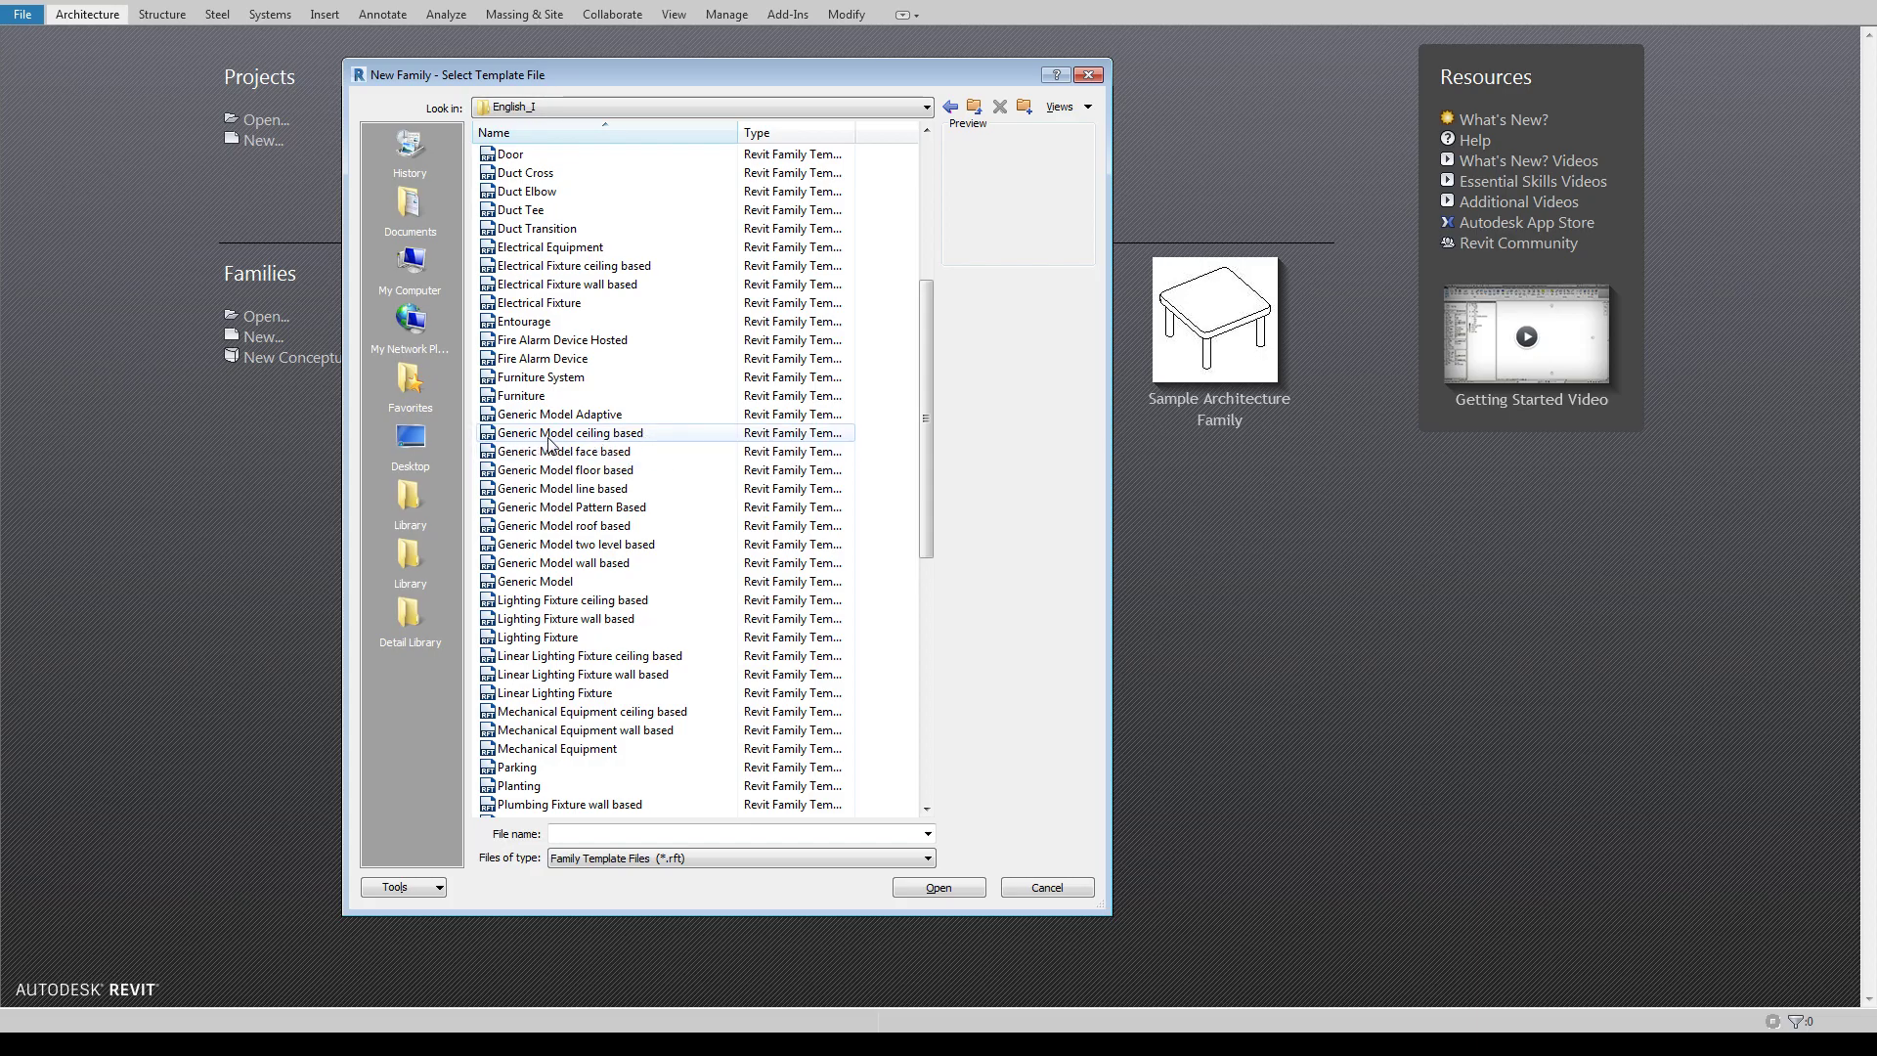
- Select 'Linear Lighting Fixture ceiling based.rft' as the family template
left_click(550, 657)
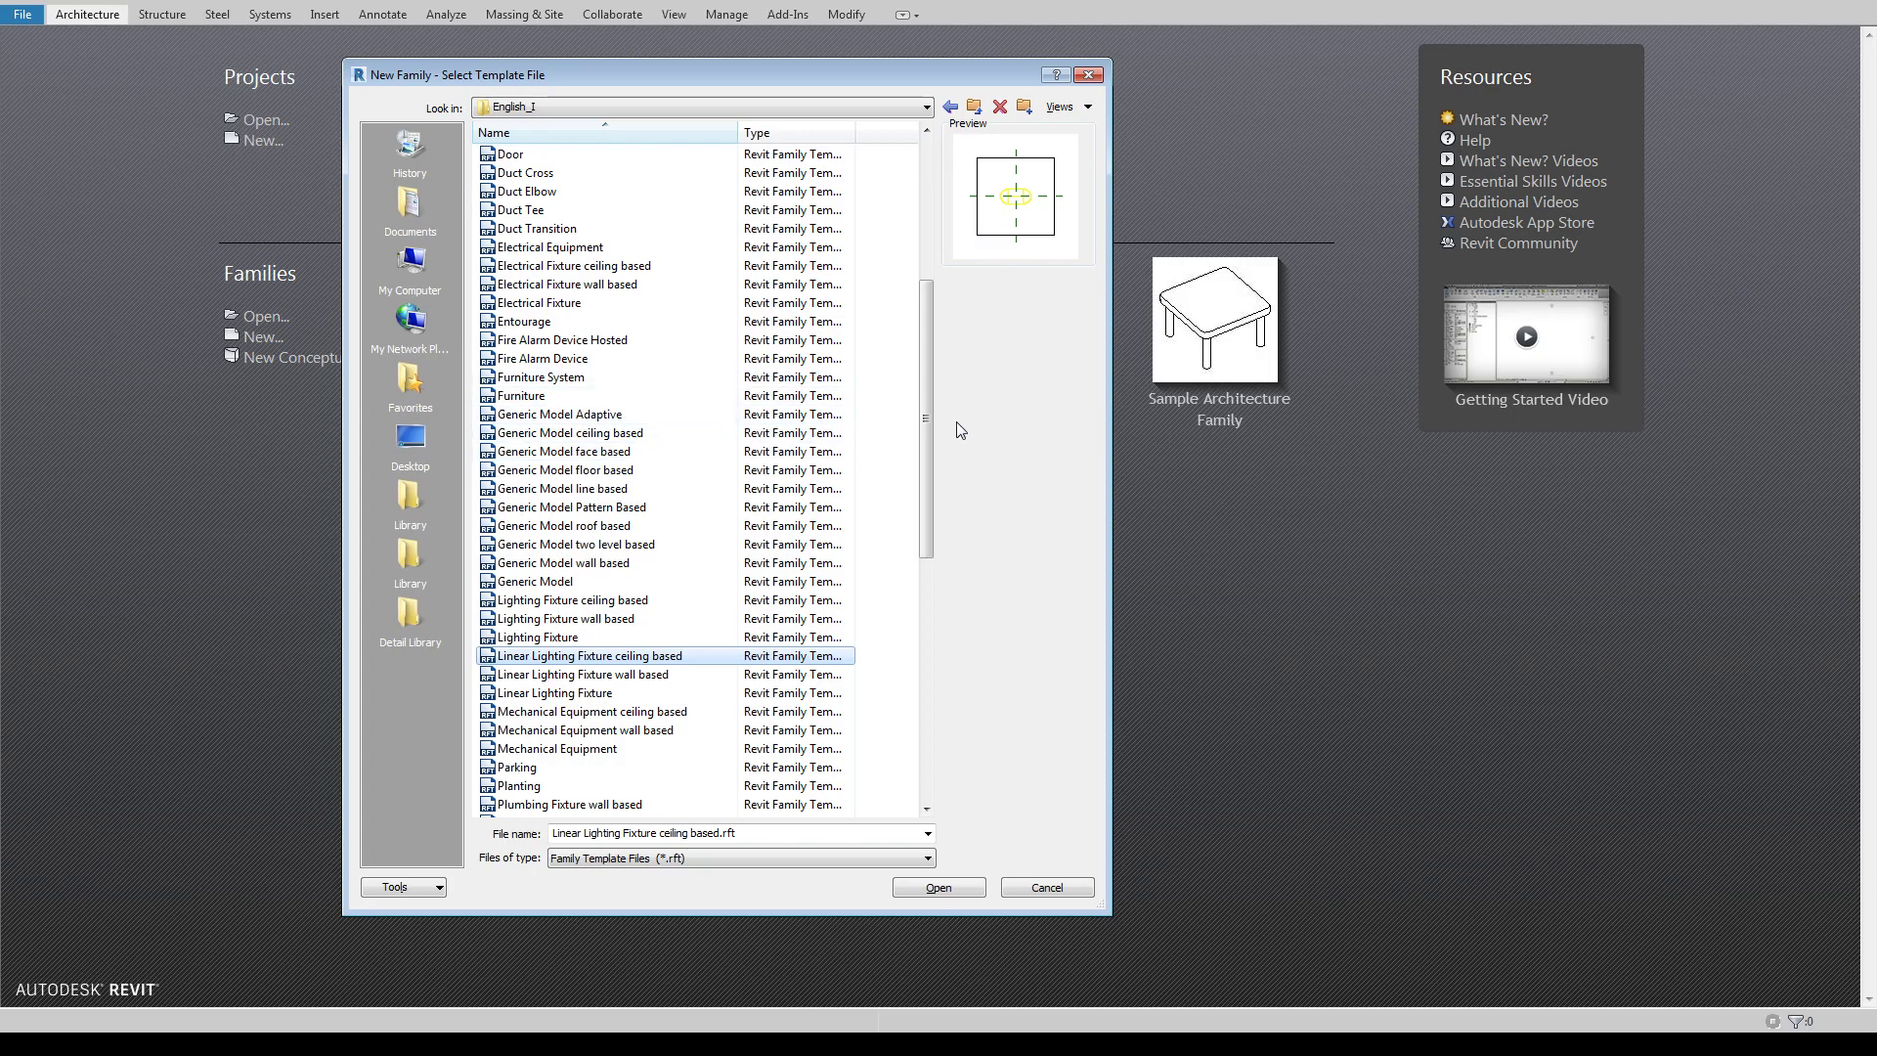
mouse_move(929, 355)
left_mouse_down()
mouse_move(925, 196)
mouse_move(897, 620)
left_mouse_up()
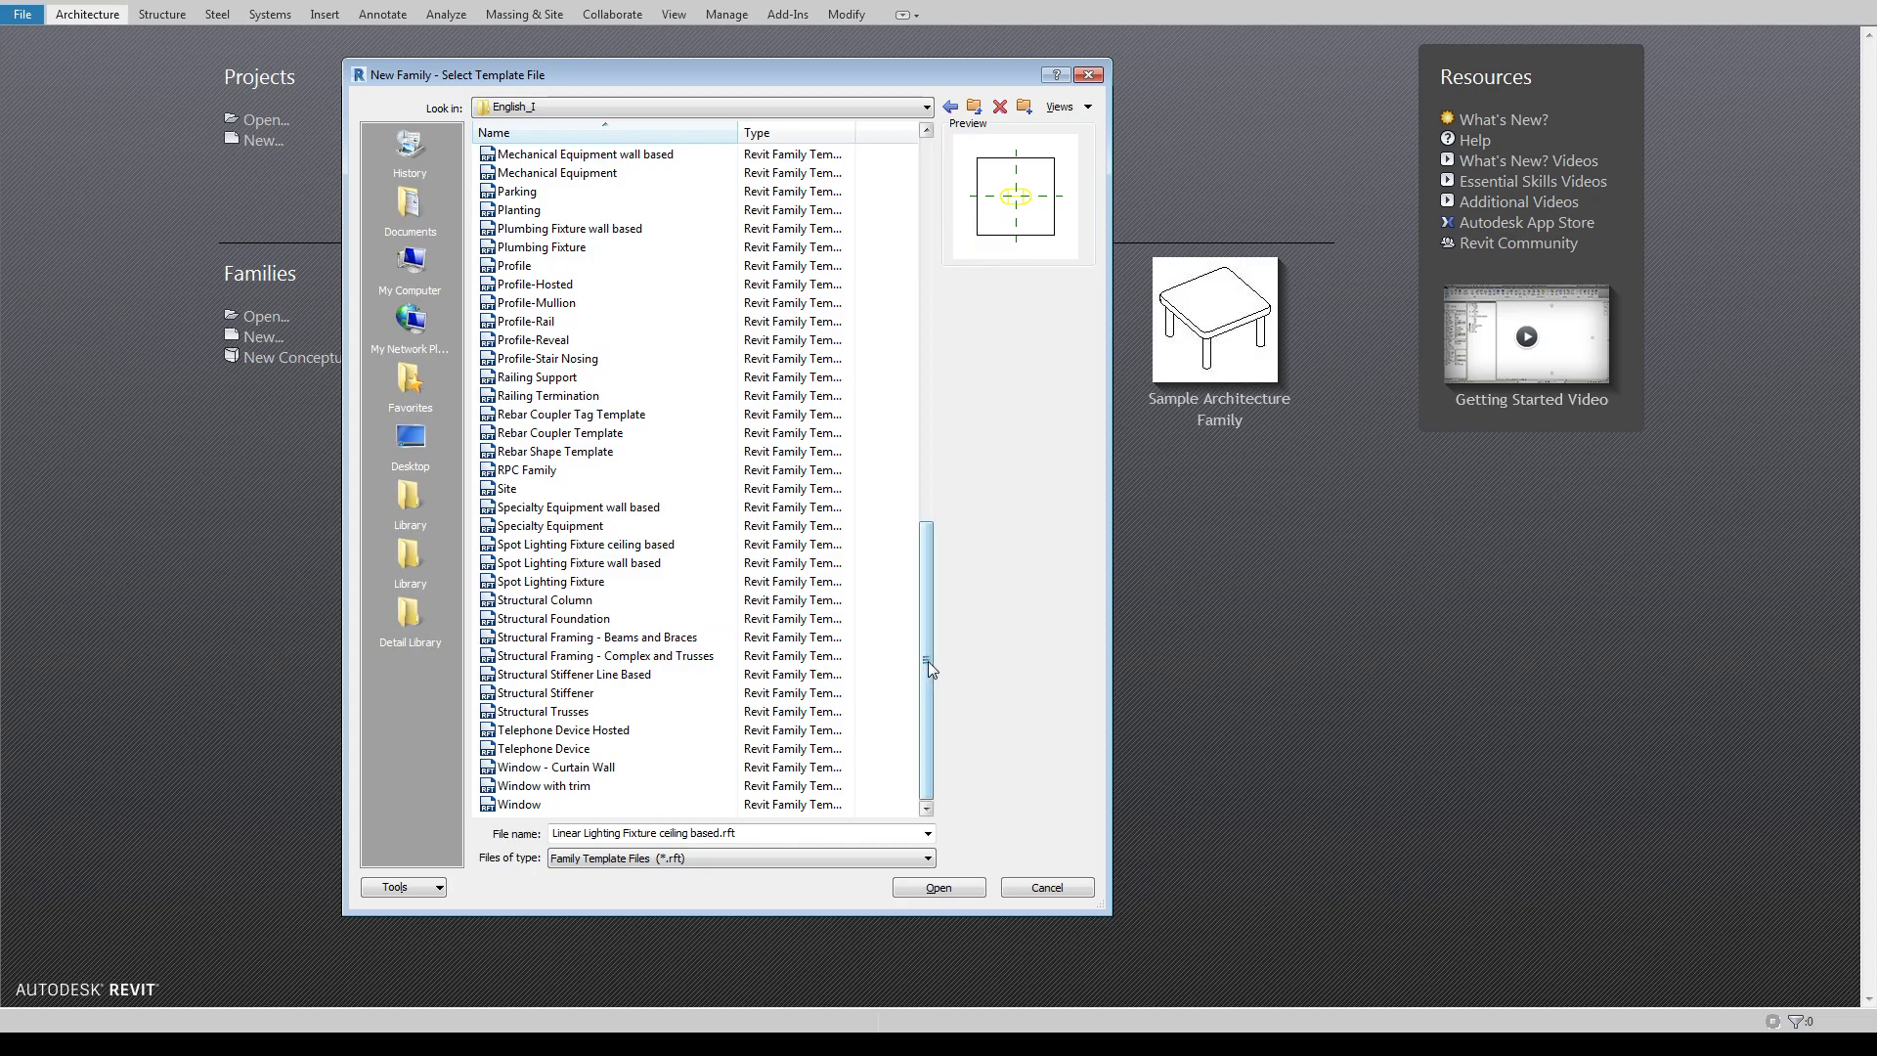
left_click_drag(919, 651, 924, 484)
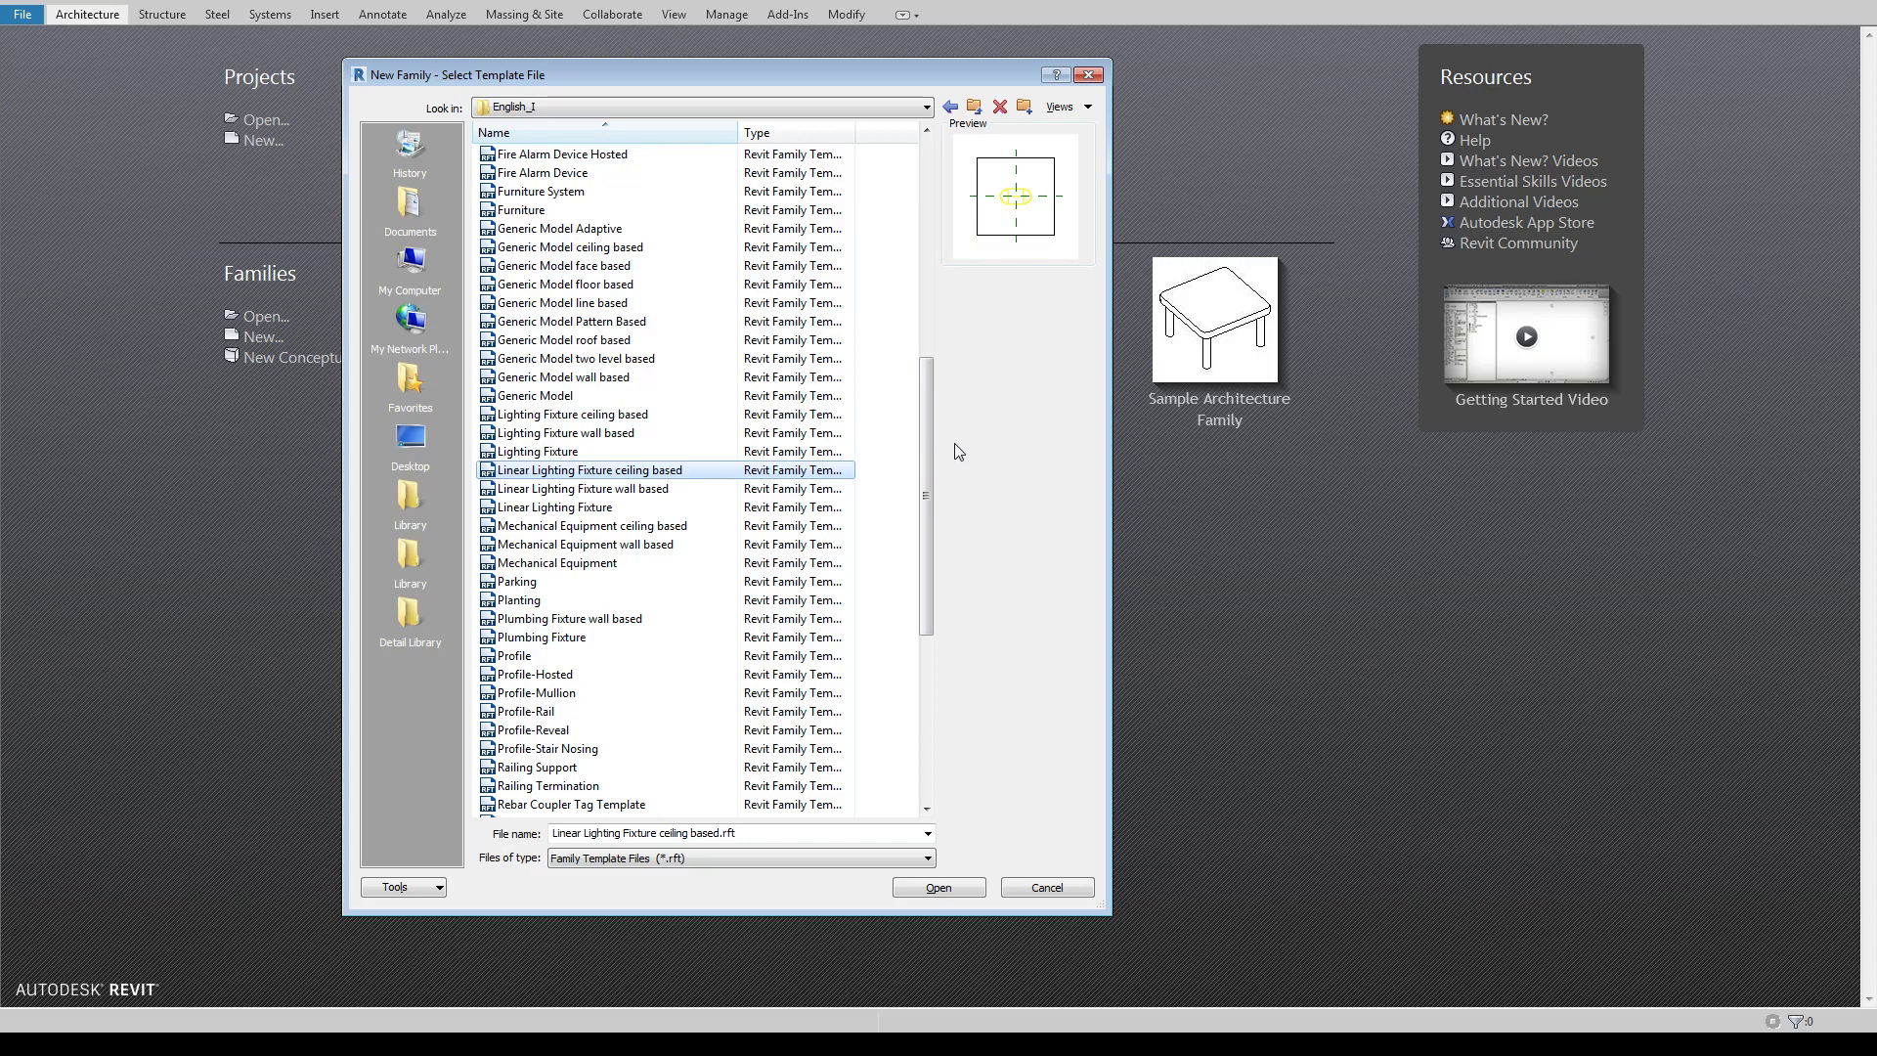
left_click_drag(930, 426, 924, 270)
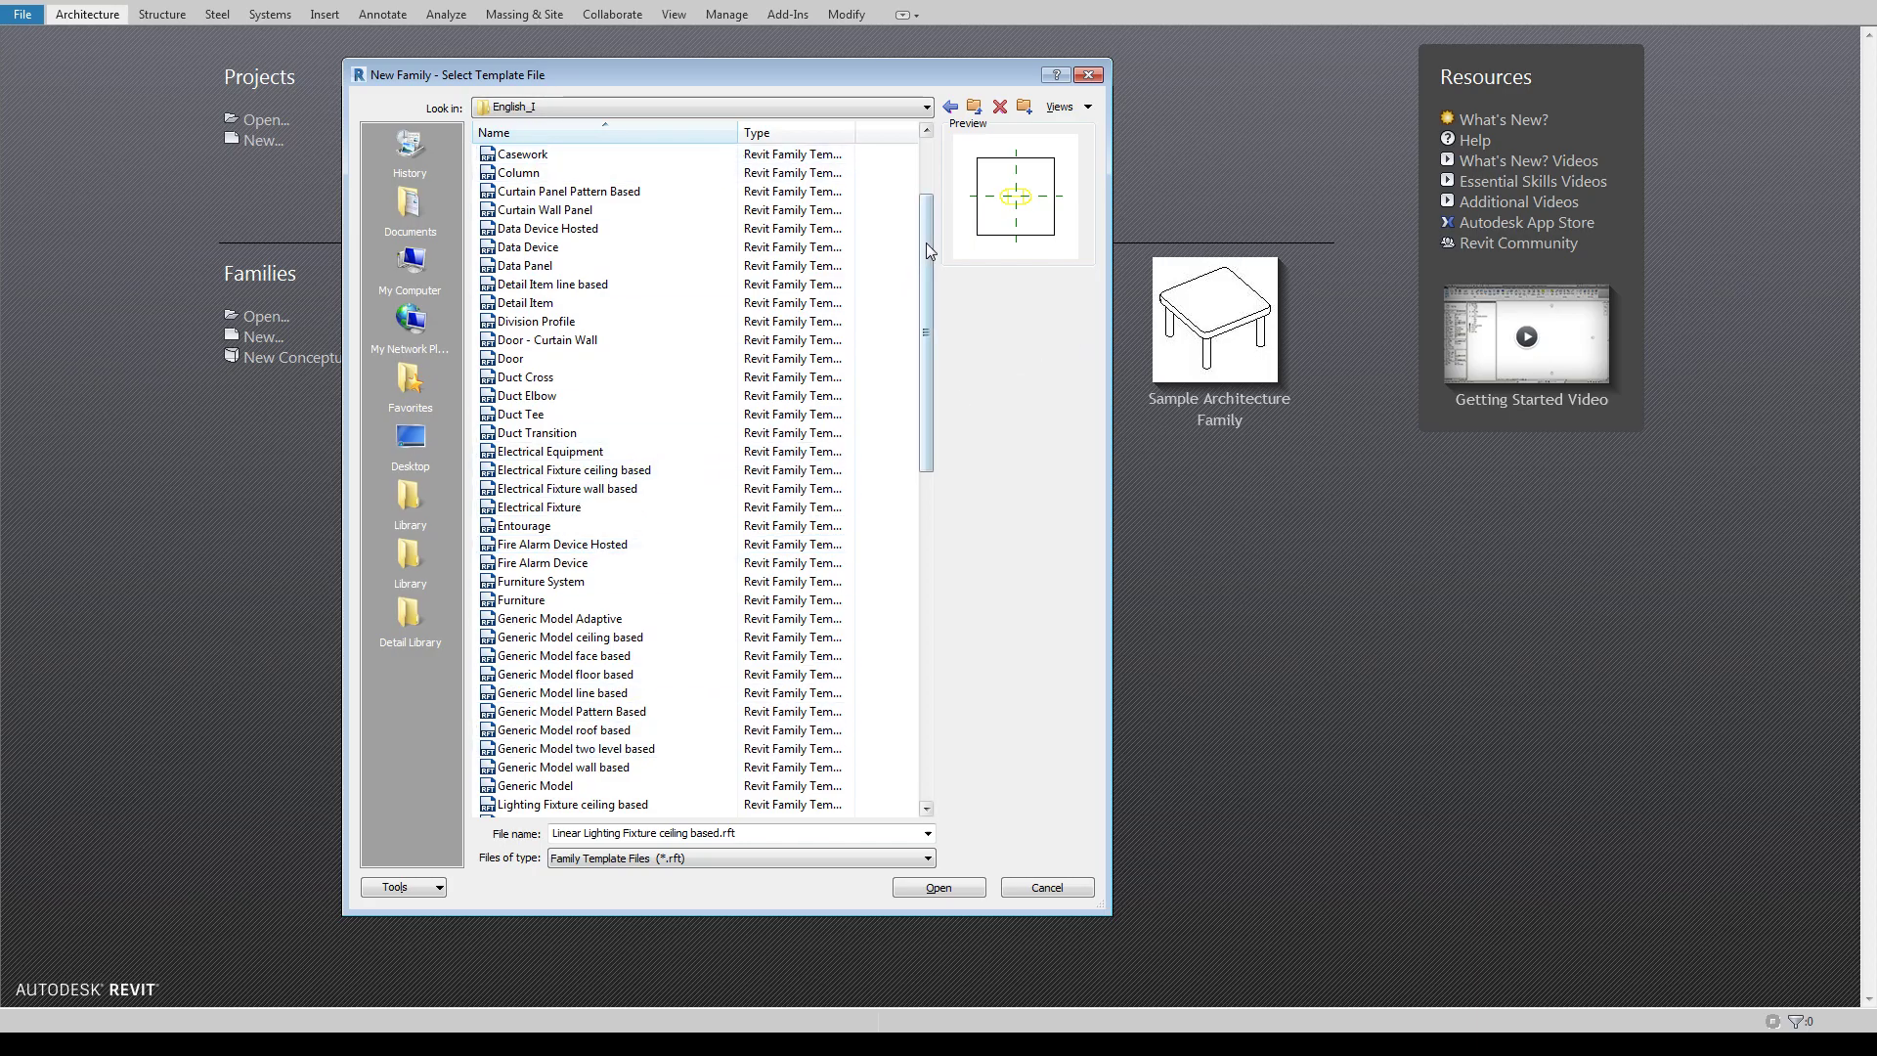
left_click_drag(929, 243, 942, 640)
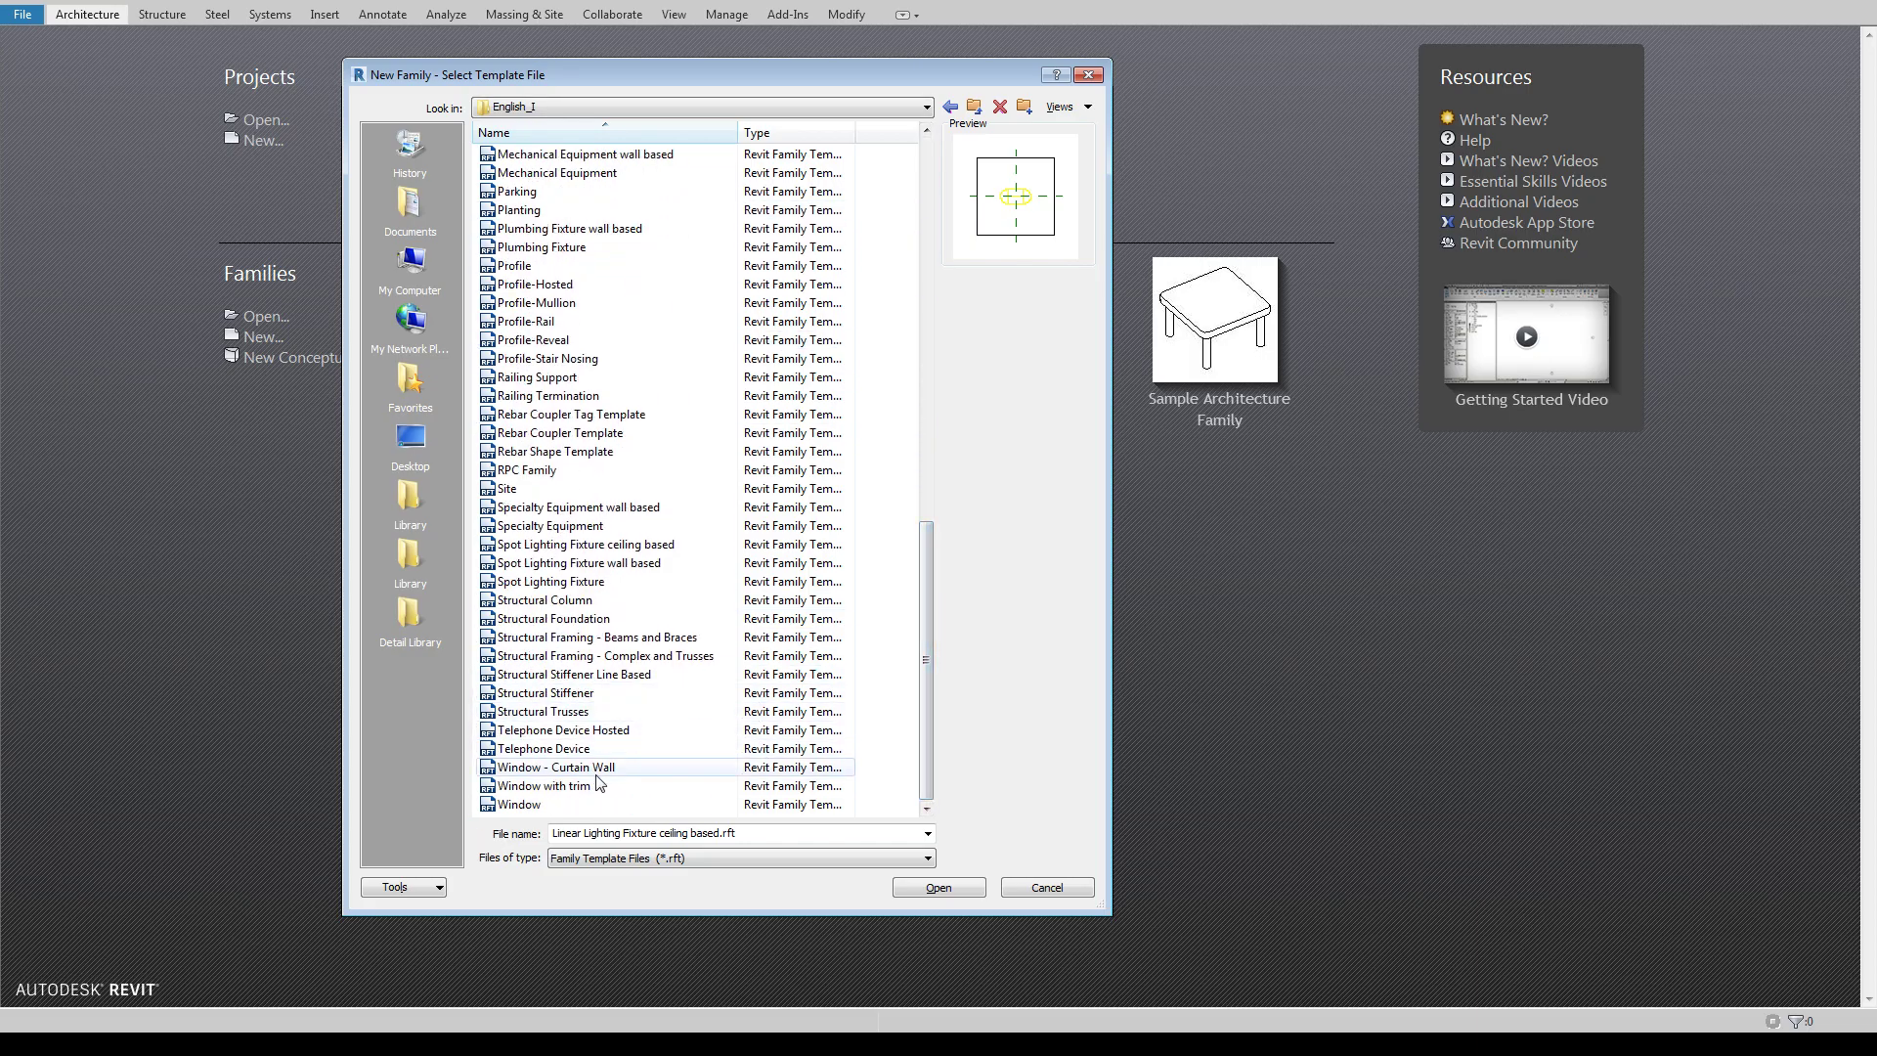